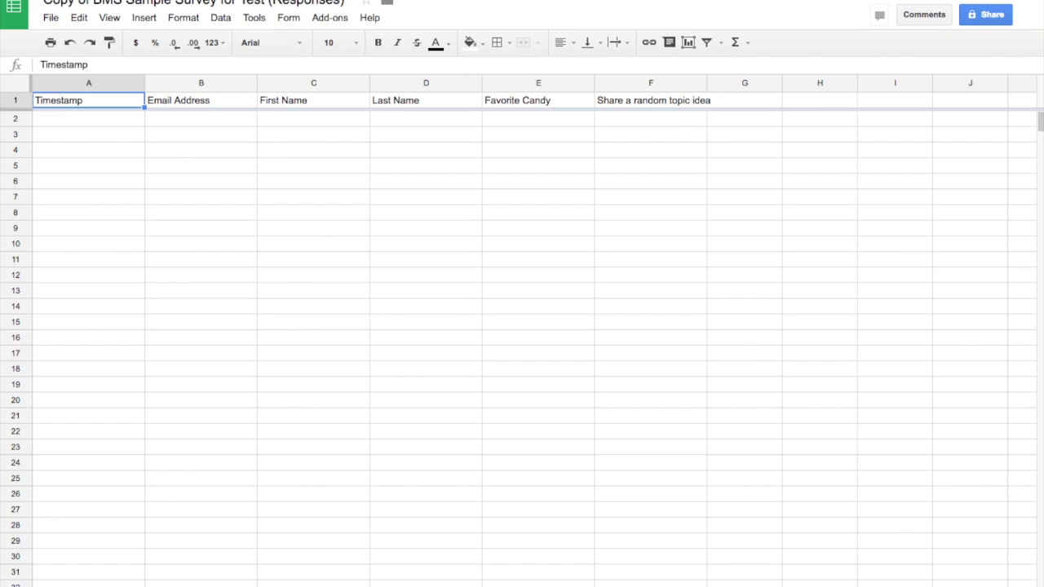
Step: Switch to the survey's responses page, which is linked to a sheet with six header columns
{"action": "key", "text": "ctrl+Tab"}
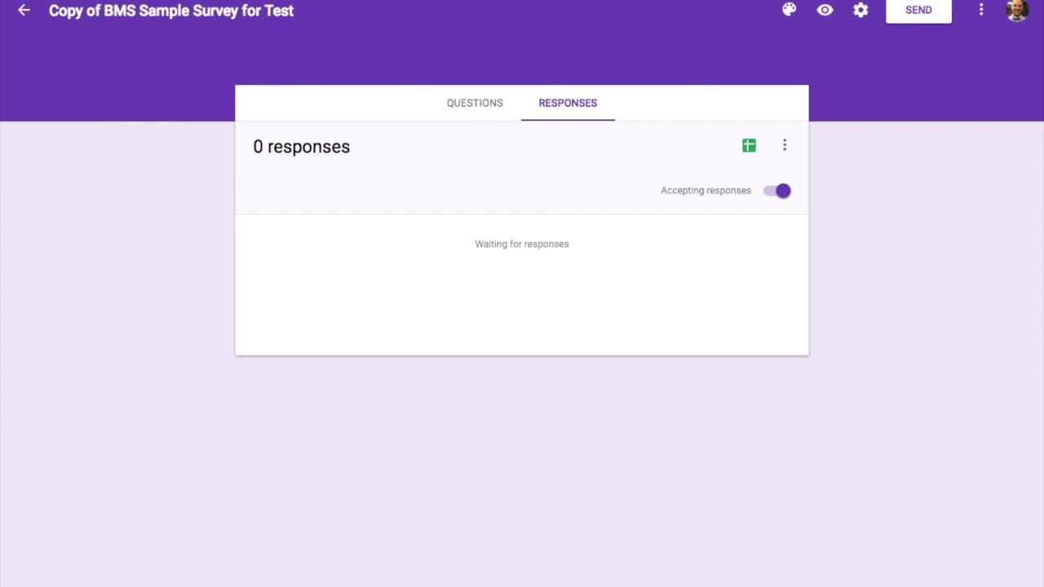
Step: Back in the responses spreadsheet, bring up the Google Sheets add-on store from the Add-ons menu
{"action": "key", "text": "ctrl+shift+Tab"}
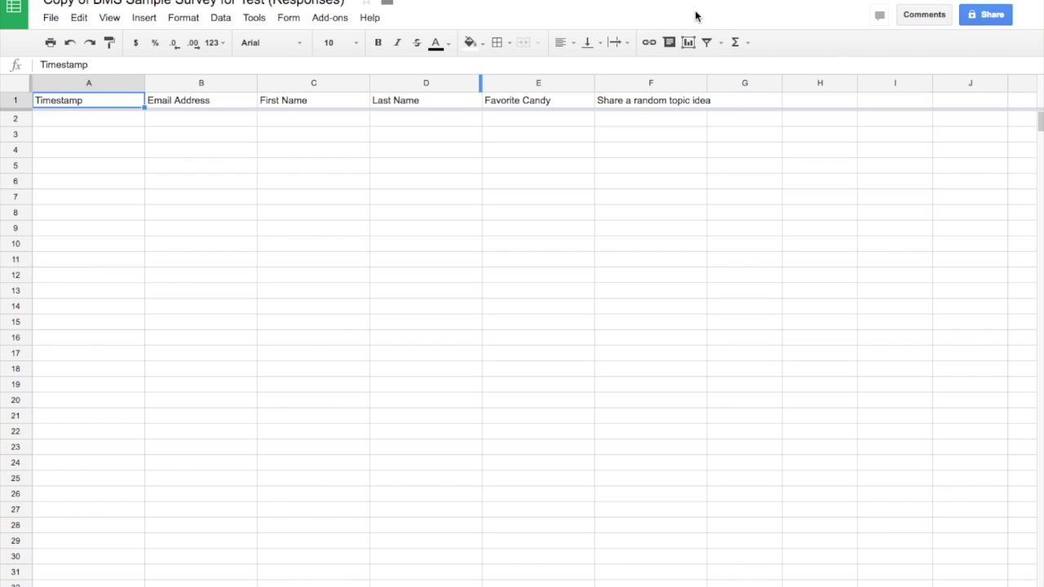
{"action": "left_click", "coordinate": [331, 18]}
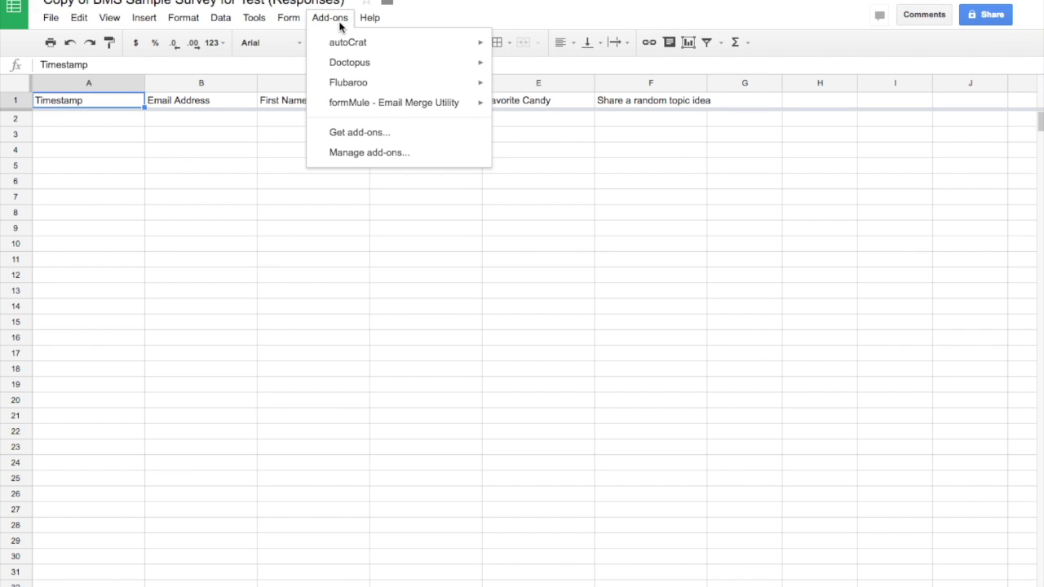
{"action": "mouse_move", "coordinate": [349, 47]}
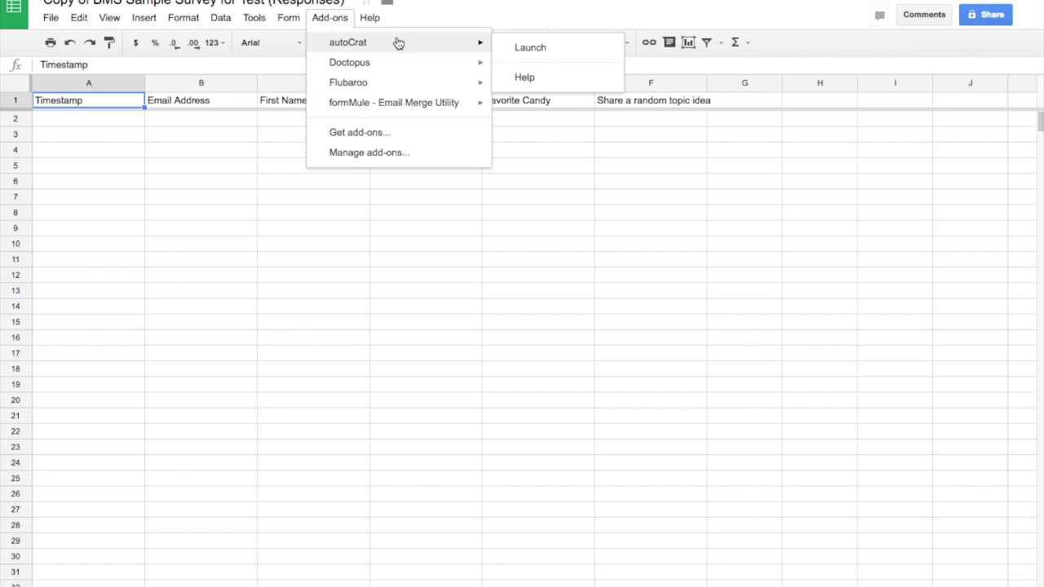
{"action": "left_click", "coordinate": [397, 133]}
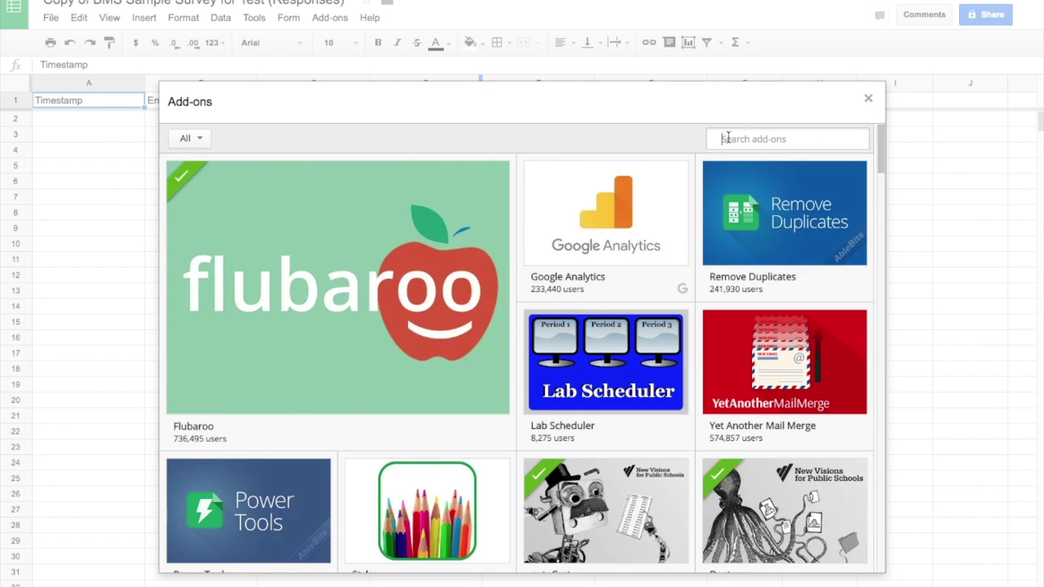
Step: Search the store for 'autocrat', confirm it shows MANAGE, and return to the Add-ons menu
{"action": "left_click", "coordinate": [728, 138]}
{"action": "type", "text": "autocrat"}
{"action": "key", "text": "Return"}
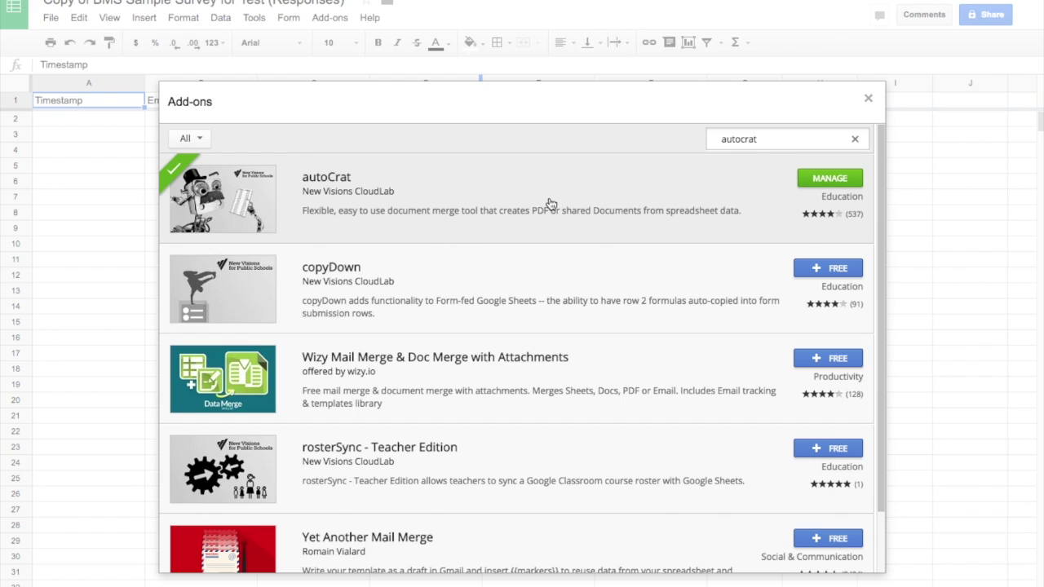
{"action": "left_click", "coordinate": [869, 99]}
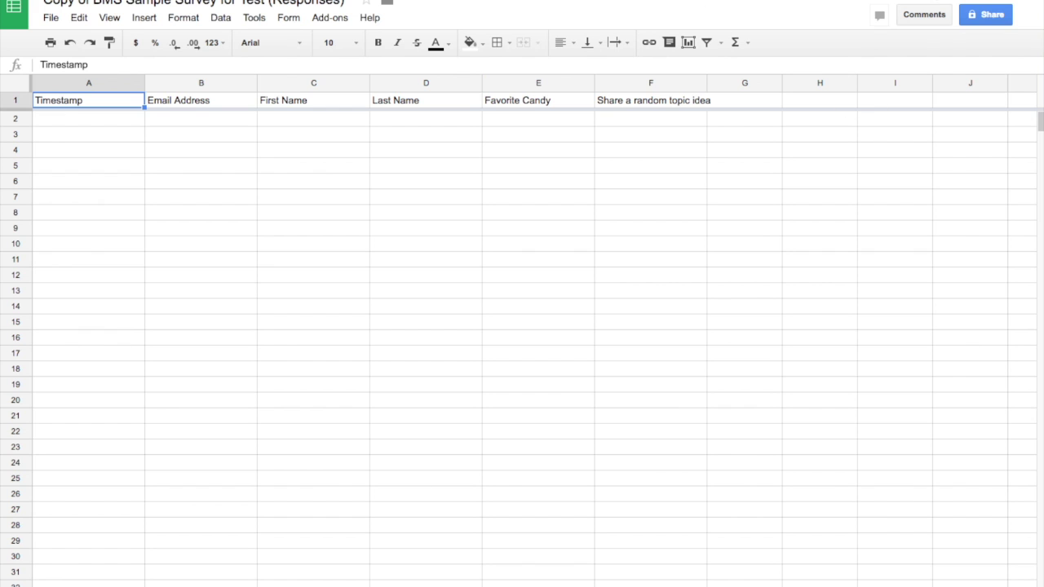
{"action": "left_click", "coordinate": [318, 18]}
{"action": "mouse_move", "coordinate": [335, 47]}
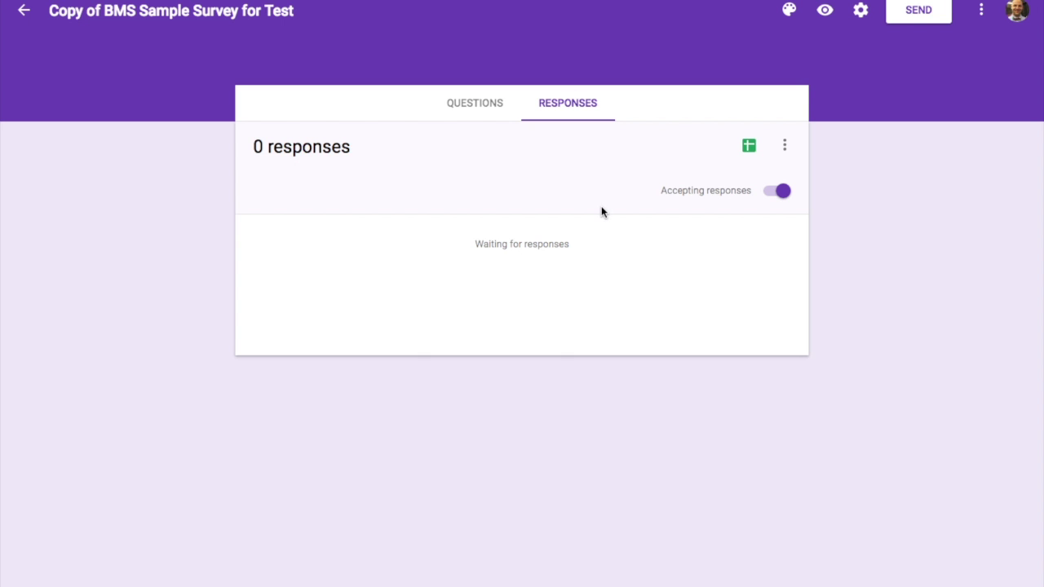
{"action": "left_click", "coordinate": [476, 105]}
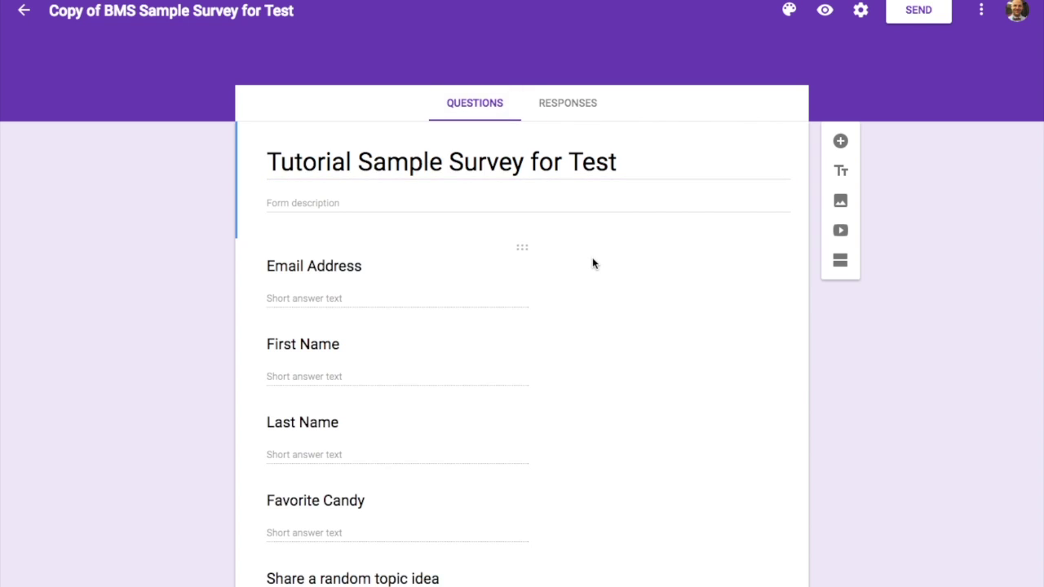
{"action": "scroll", "coordinate": [597, 273], "scroll_direction": "down", "scroll_amount": 1}
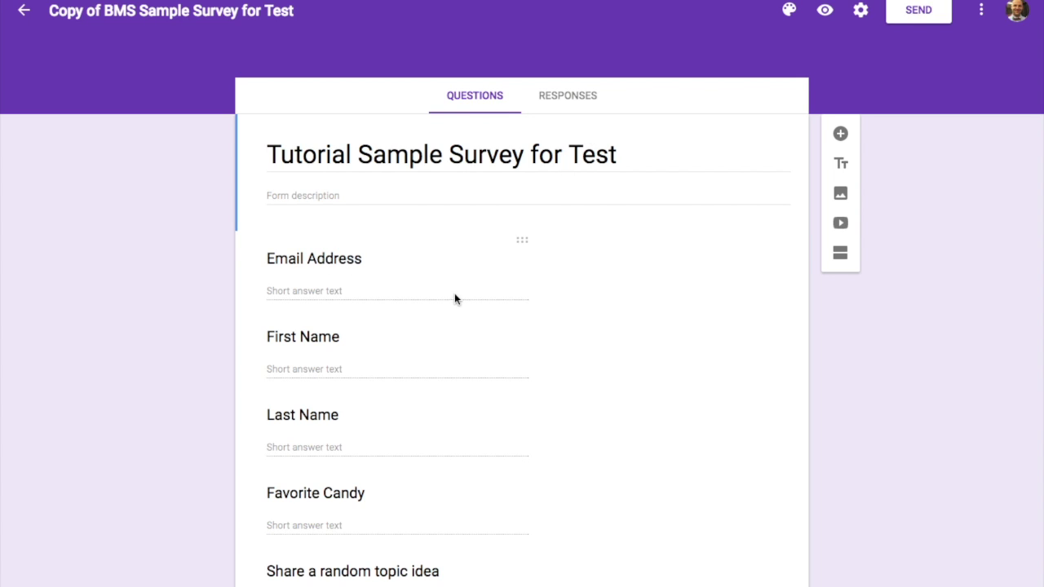
{"action": "scroll", "coordinate": [448, 319], "scroll_direction": "down", "scroll_amount": 1}
{"action": "scroll", "coordinate": [447, 320], "scroll_direction": "up", "scroll_amount": 1}
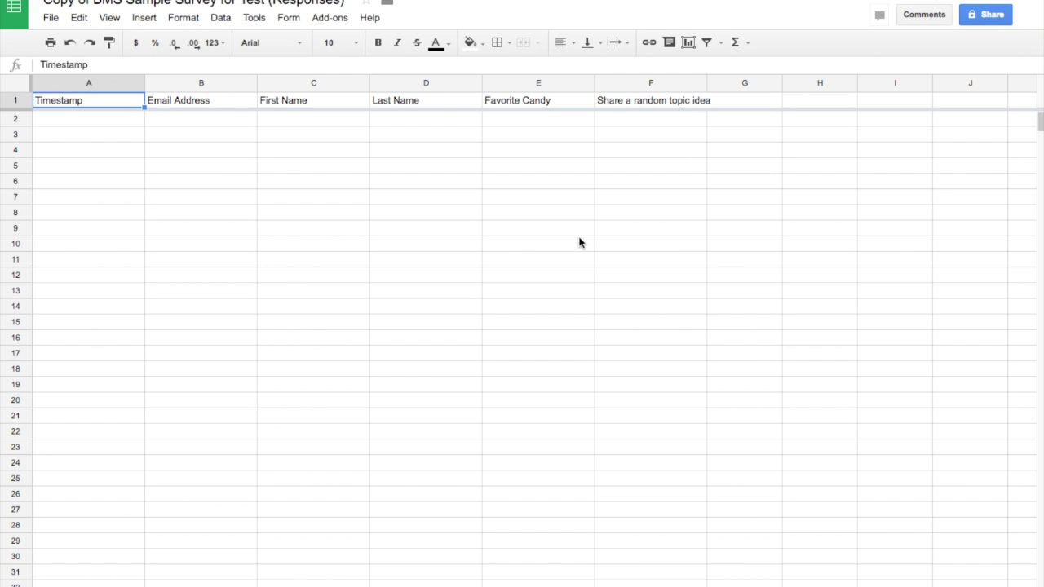
Step: Launch autoCrat from the Add-ons menu
{"action": "left_click", "coordinate": [323, 19]}
{"action": "mouse_move", "coordinate": [347, 51]}
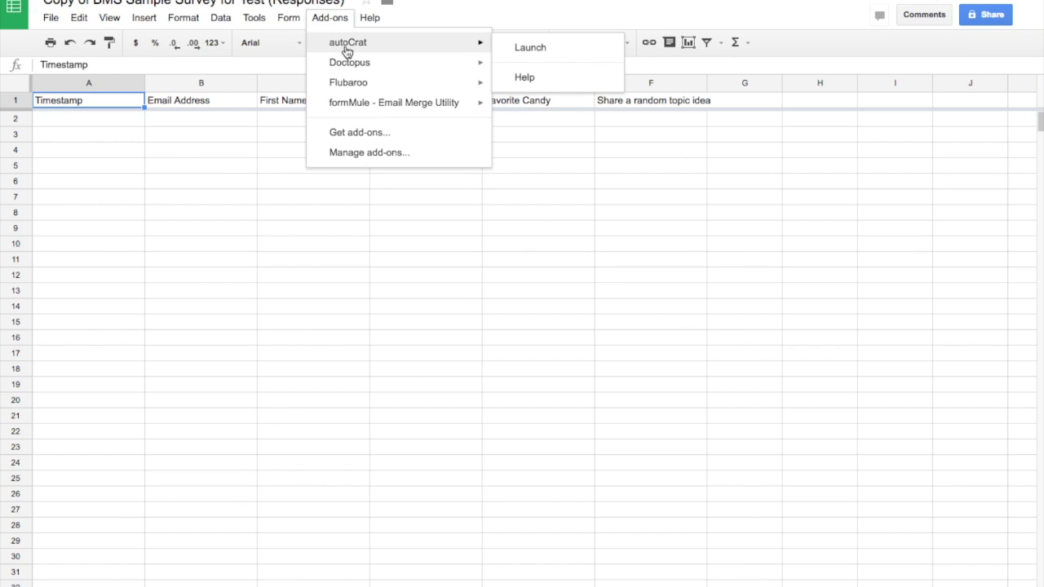
{"action": "left_click", "coordinate": [520, 49]}
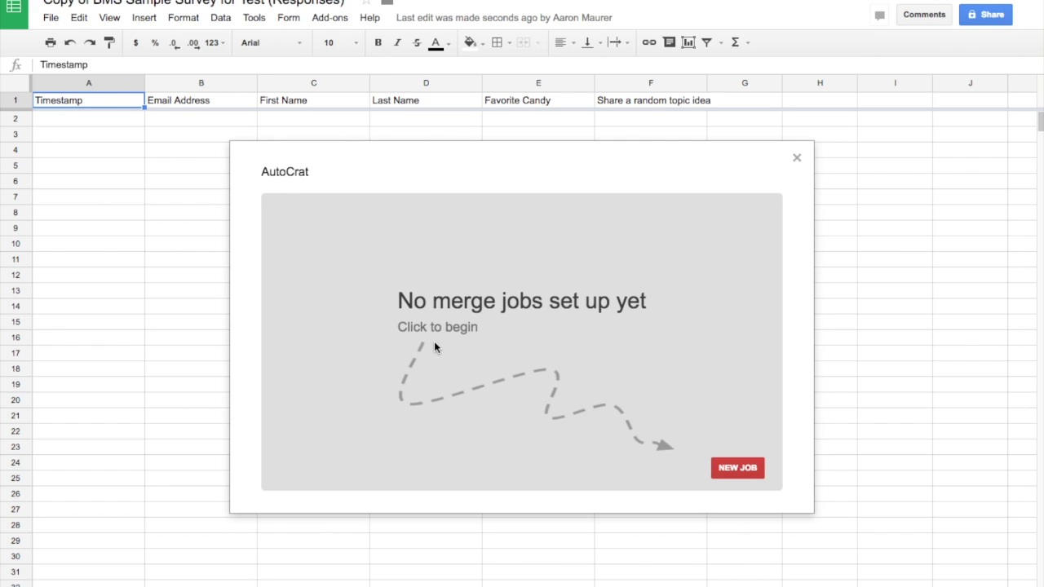
Step: Create a new autoCrat job named 'Autocrat Video Demo', advance to template selection, and start a new Doc
{"action": "left_click", "coordinate": [738, 469]}
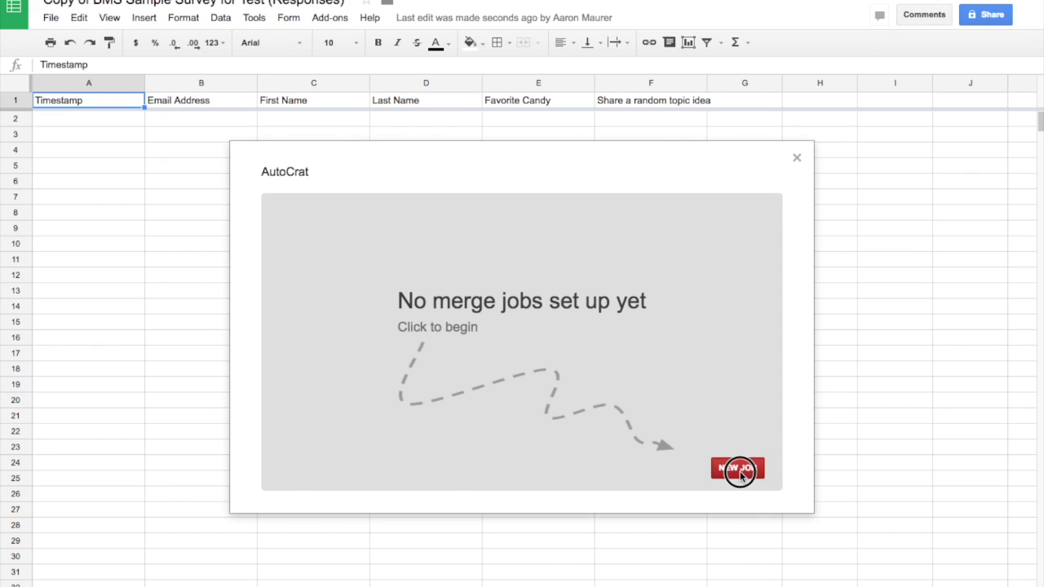
{"action": "left_click", "coordinate": [391, 278]}
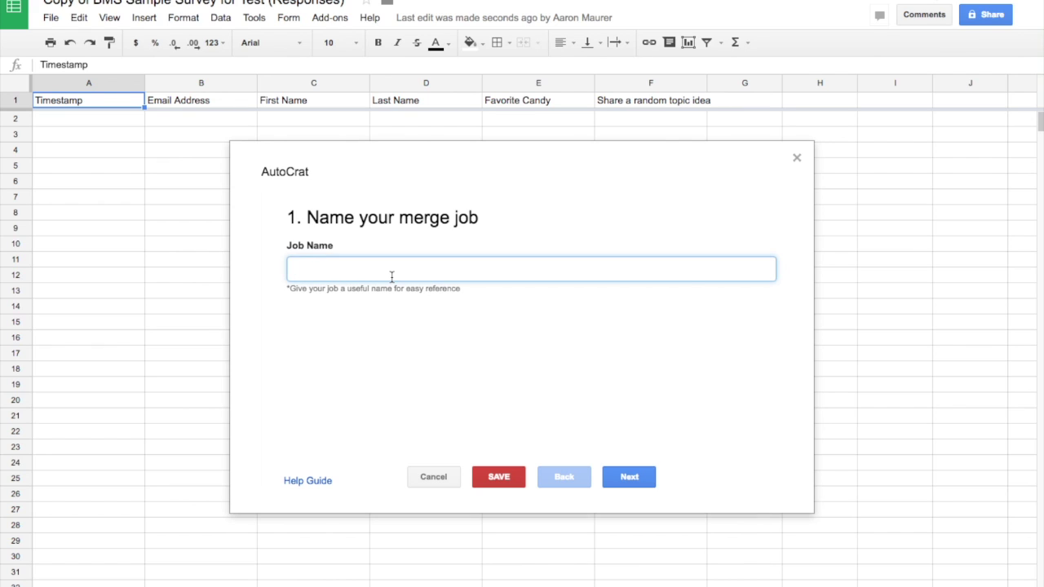
{"action": "type", "text": "Autocrat Video"}
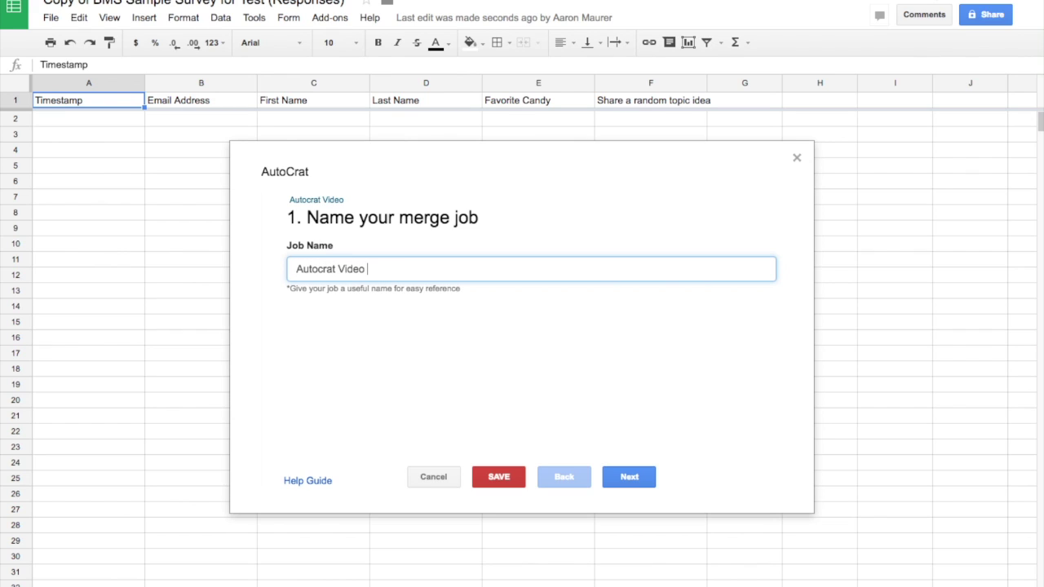
{"action": "type", "text": "Demo"}
{"action": "left_click", "coordinate": [629, 478]}
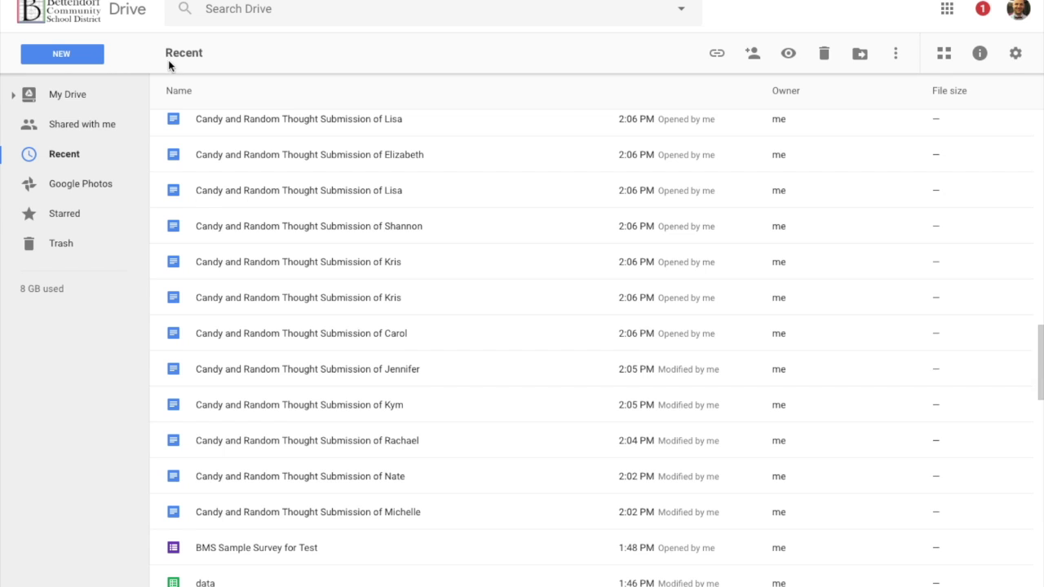
{"action": "left_click", "coordinate": [79, 52]}
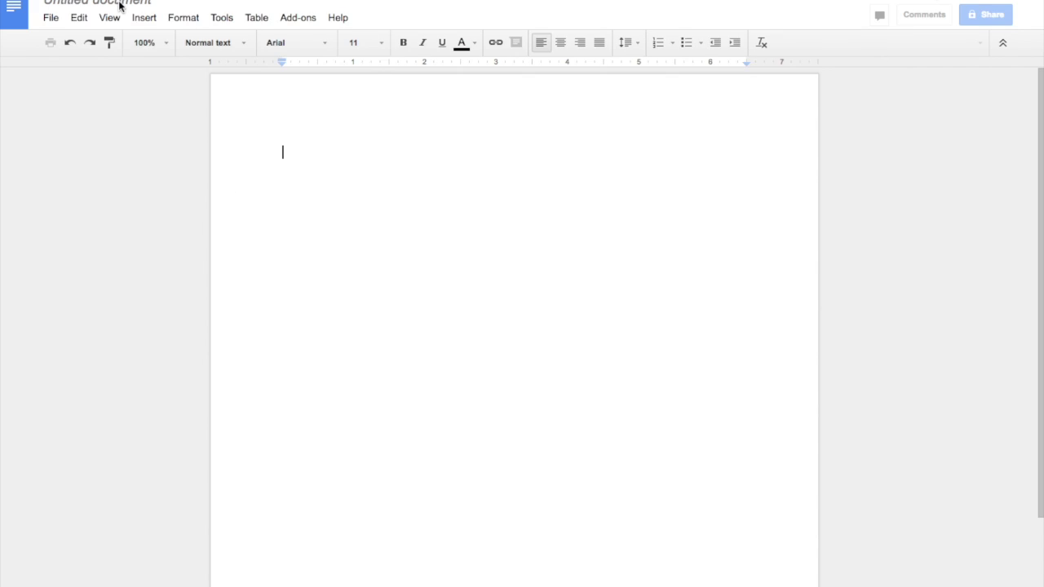
Step: Rename the blank Untitled document to 'Autocrat Video Demo Template'
{"action": "left_click", "coordinate": [118, 4]}
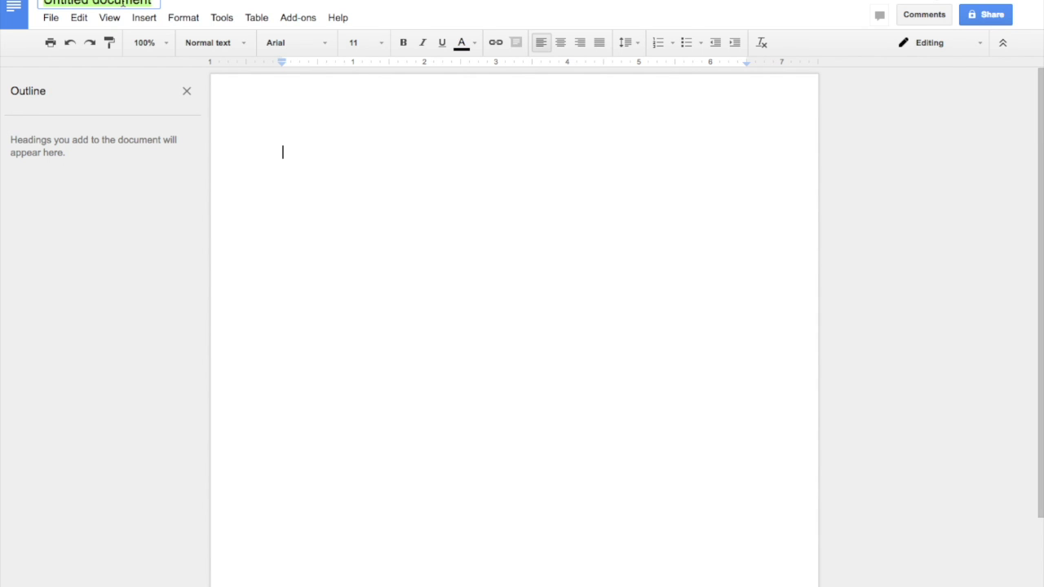
{"action": "type", "text": "Auto"}
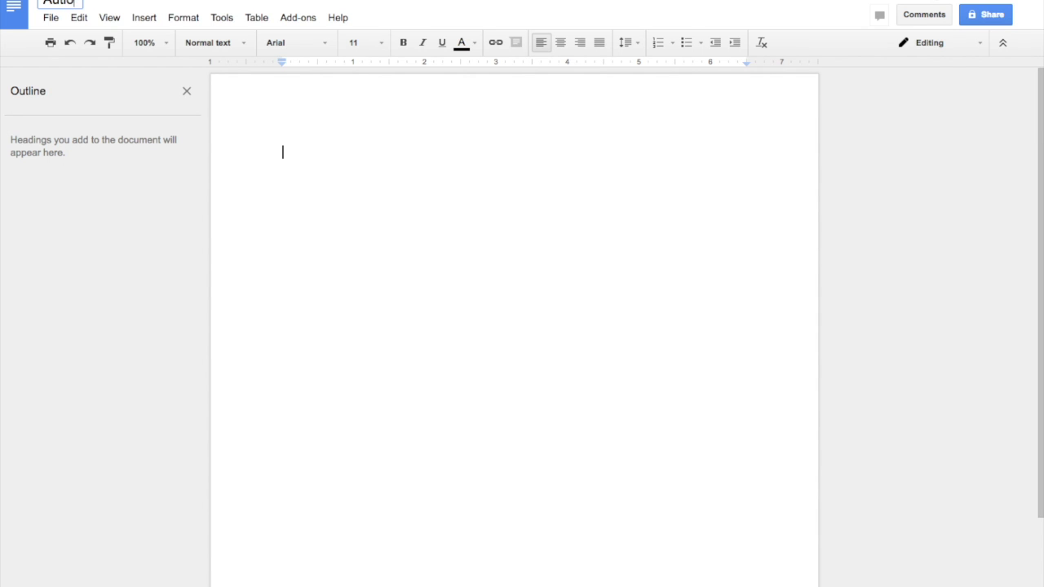
{"action": "type", "text": "crat Video Demo T"}
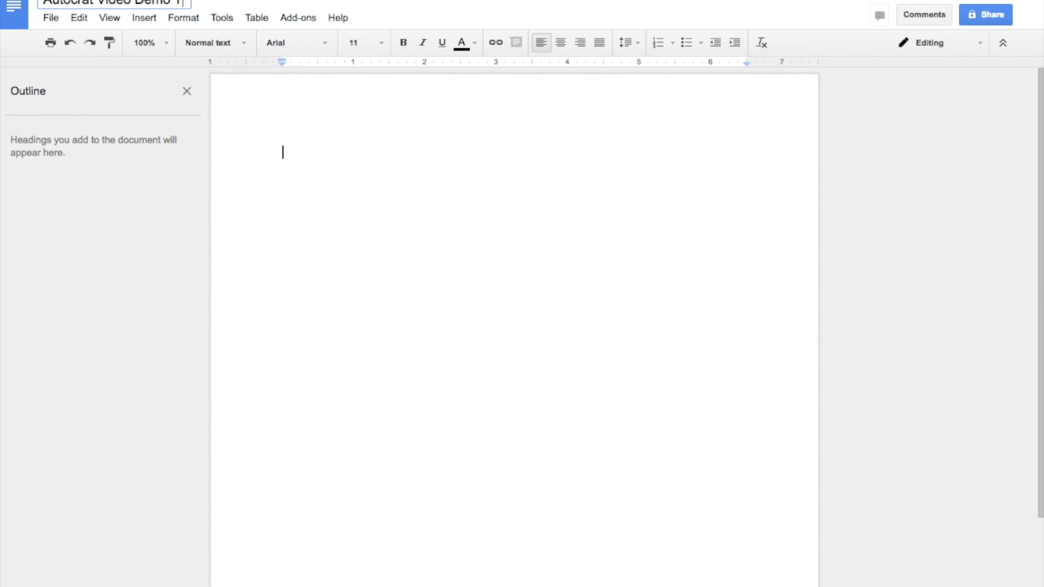
{"action": "type", "text": "emplate"}
{"action": "key", "text": "Return"}
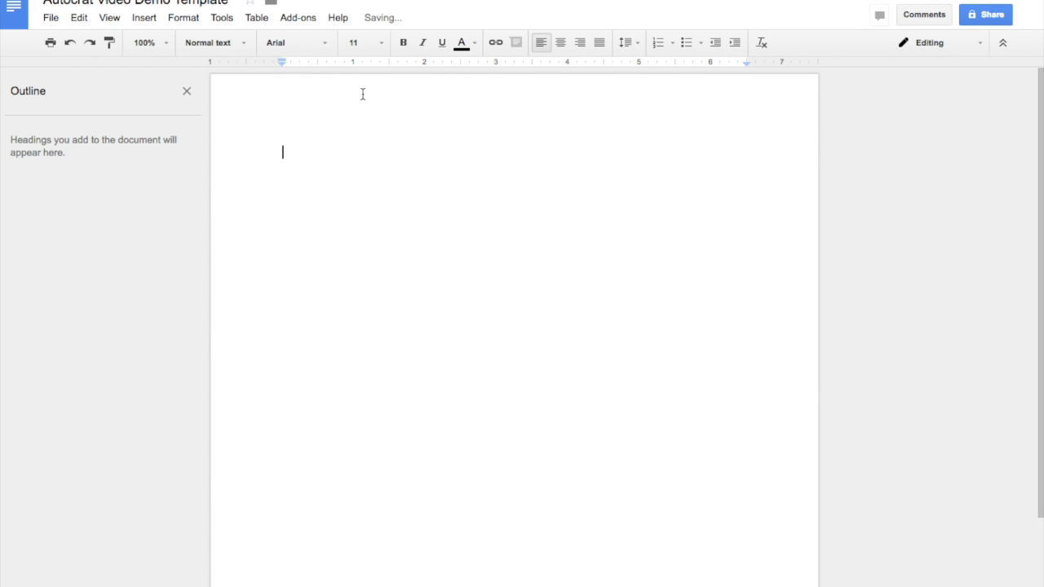
{"action": "left_click", "coordinate": [258, 18]}
{"action": "mouse_move", "coordinate": [304, 48]}
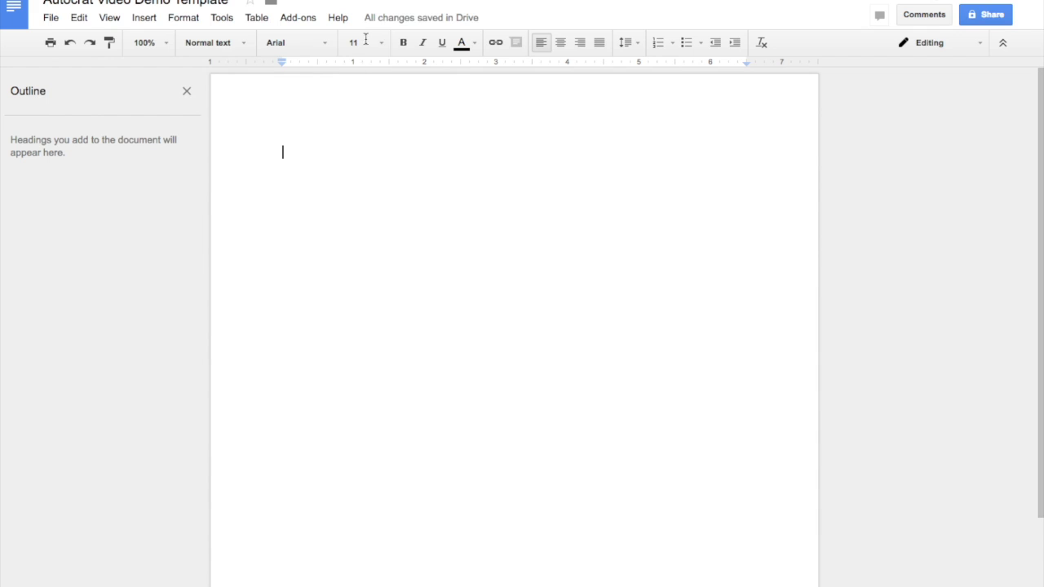
Step: Insert a 4 by 2 table with the headers First, Last, Candy, Random
{"action": "left_click", "coordinate": [259, 20]}
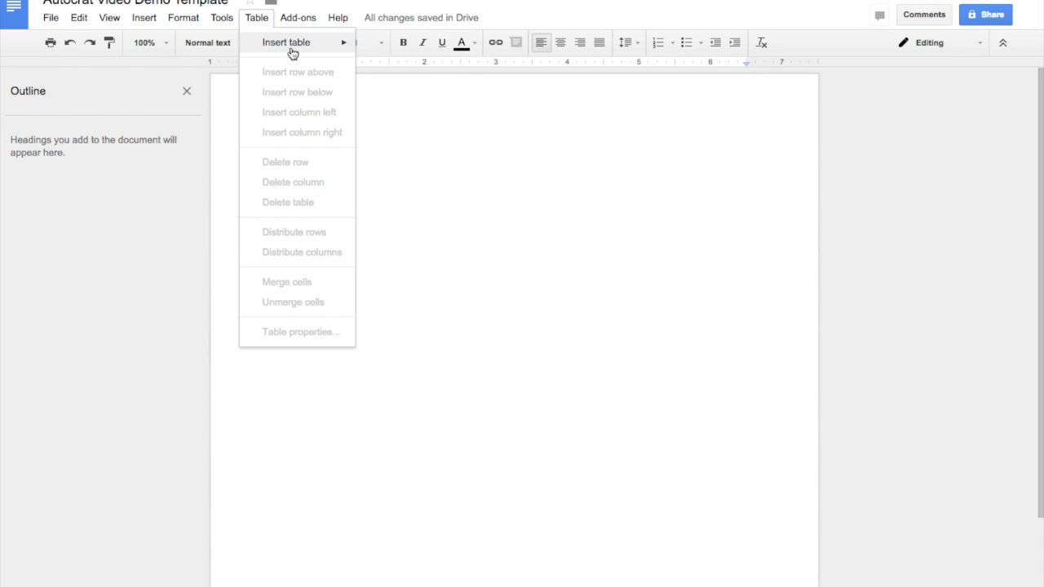
{"action": "mouse_move", "coordinate": [292, 46]}
{"action": "left_click", "coordinate": [403, 60]}
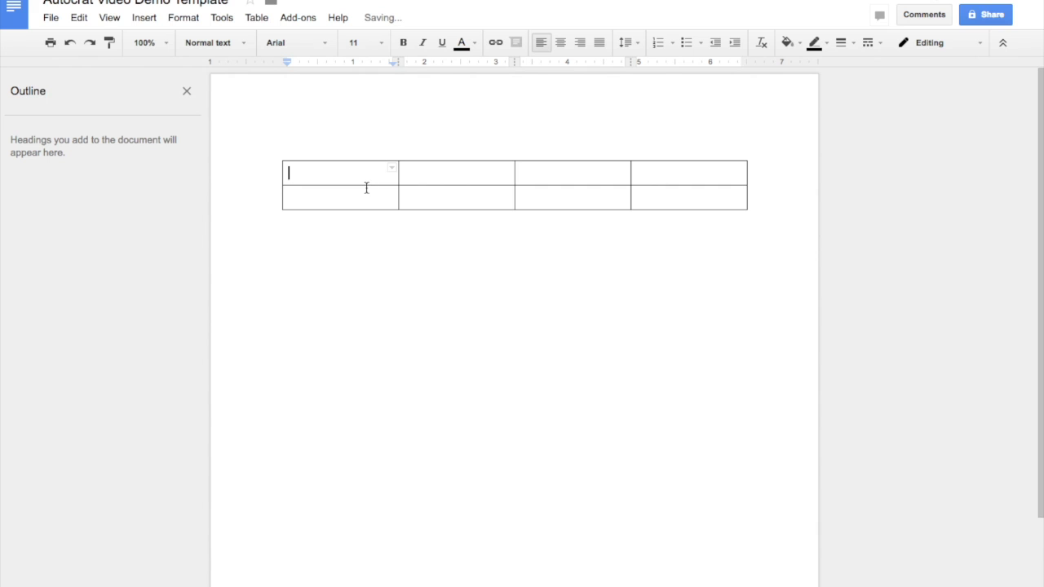
{"action": "type", "text": "First"}
{"action": "key", "text": "Tab"}
{"action": "type", "text": "Last"}
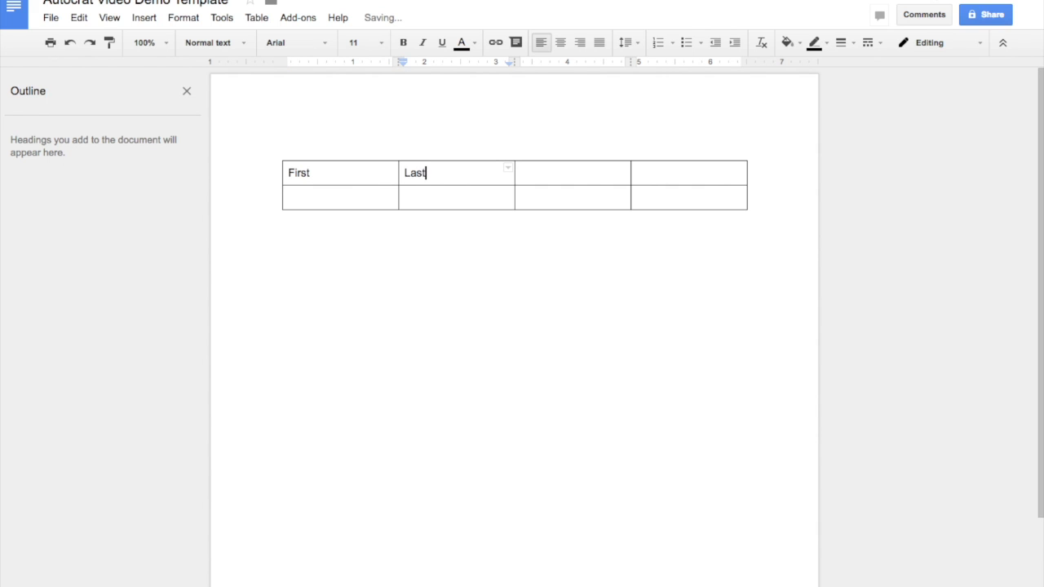
{"action": "key", "text": "Tab"}
{"action": "type", "text": "Candy"}
{"action": "key", "text": "Tab"}
{"action": "type", "text": "Random"}
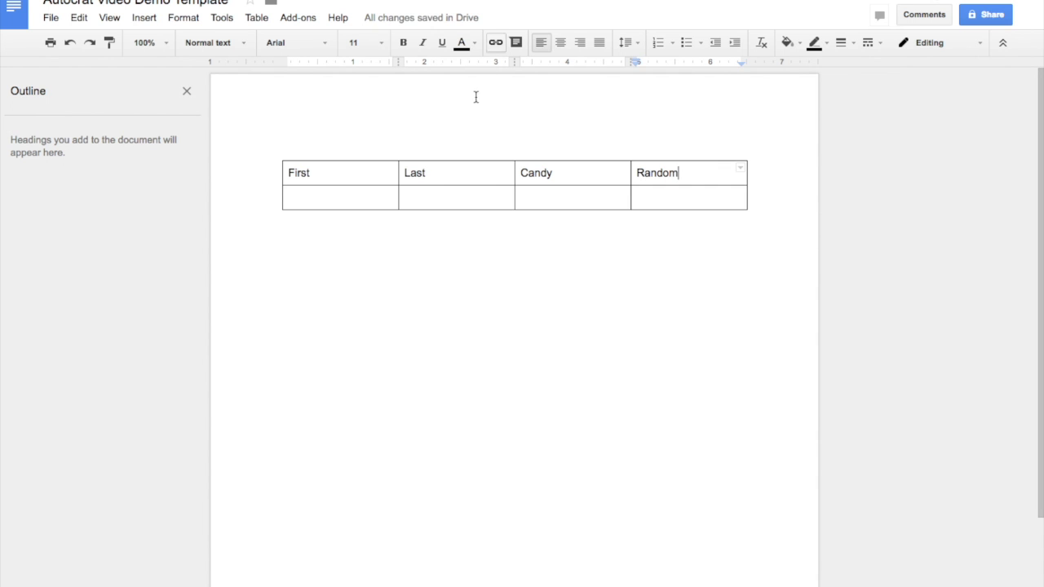
Step: Centre the header row, clear its highlight to none, and give it an orange fill
{"action": "left_click_drag", "start_coordinate": [294, 173], "coordinate": [725, 166]}
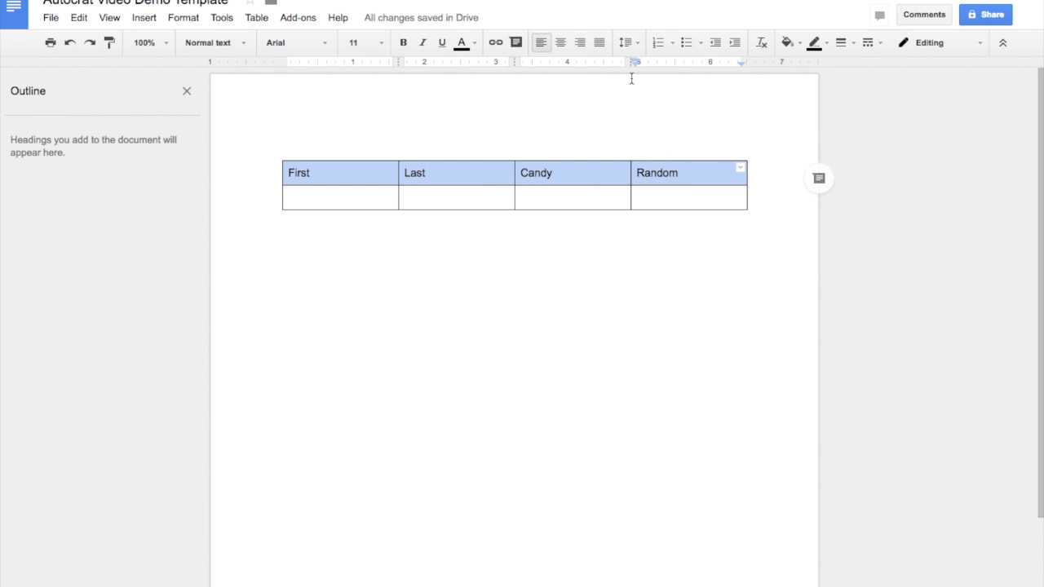
{"action": "left_click", "coordinate": [561, 44]}
{"action": "left_click", "coordinate": [462, 42]}
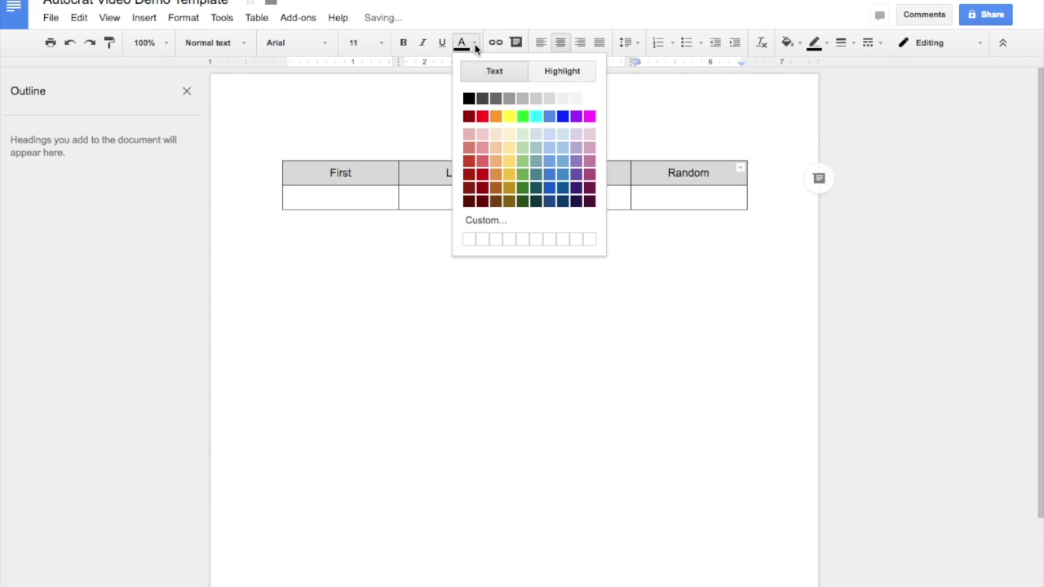
{"action": "left_click", "coordinate": [558, 72]}
{"action": "left_click", "coordinate": [483, 131]}
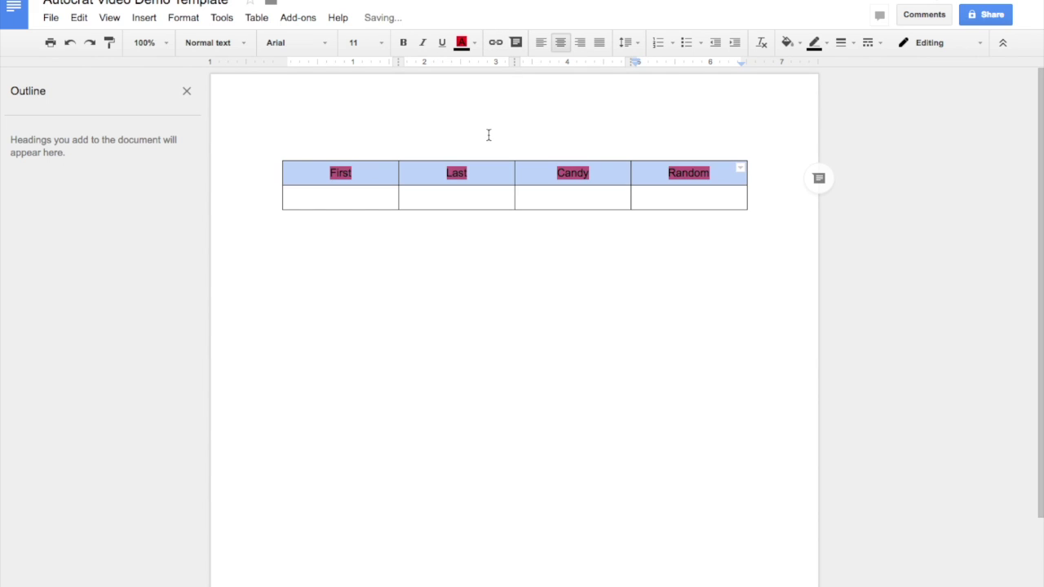
{"action": "left_click", "coordinate": [476, 43]}
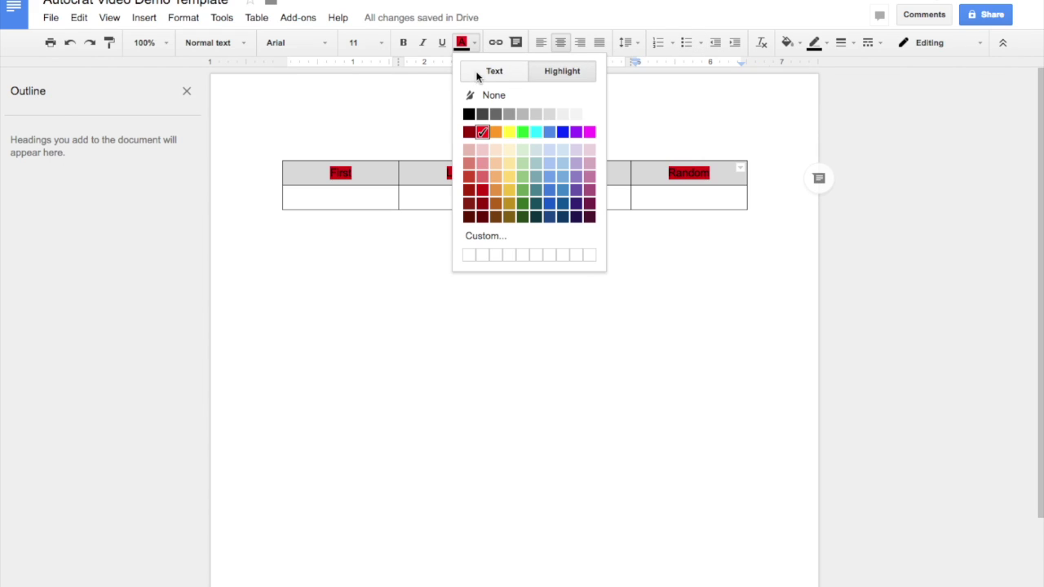
{"action": "left_click", "coordinate": [477, 98]}
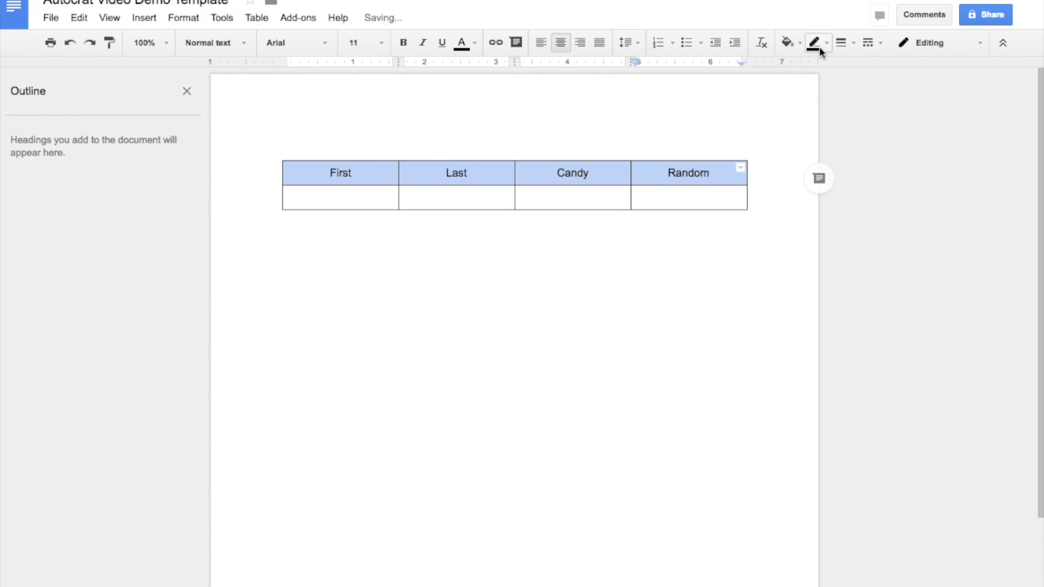
{"action": "left_click", "coordinate": [823, 46]}
{"action": "left_click", "coordinate": [787, 42]}
{"action": "left_click", "coordinate": [825, 110]}
{"action": "left_click", "coordinate": [655, 122]}
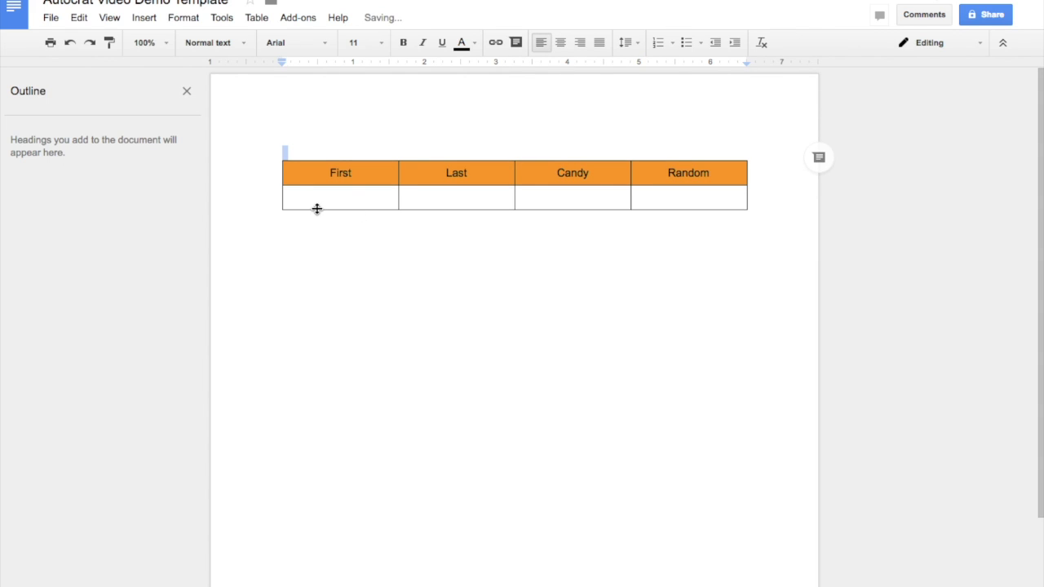
{"action": "left_click", "coordinate": [331, 200]}
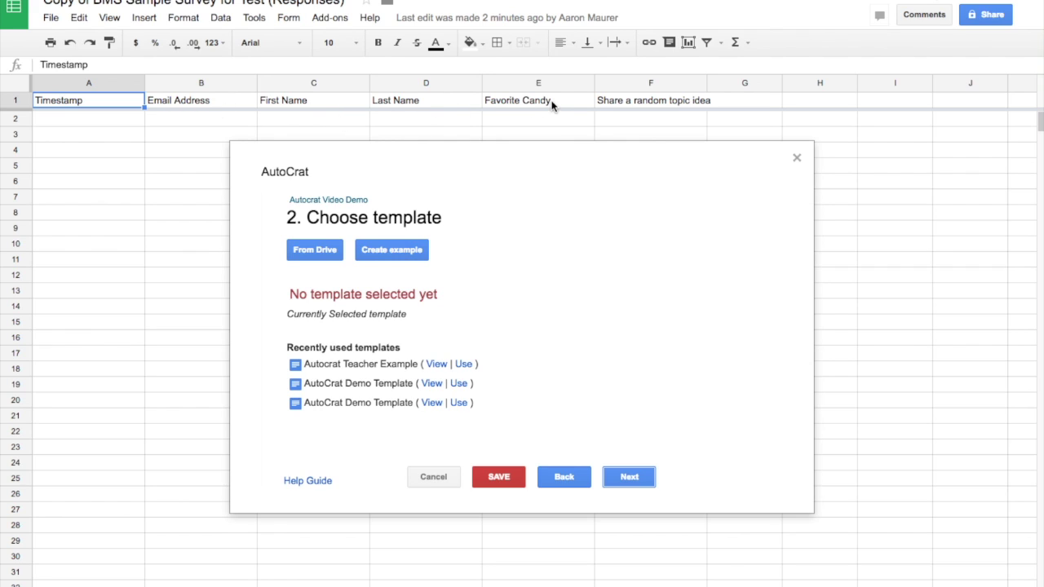
Step: Put the <<First Name>> merge tag under First, using the header copied from the sheet
{"action": "right_click", "coordinate": [221, 102]}
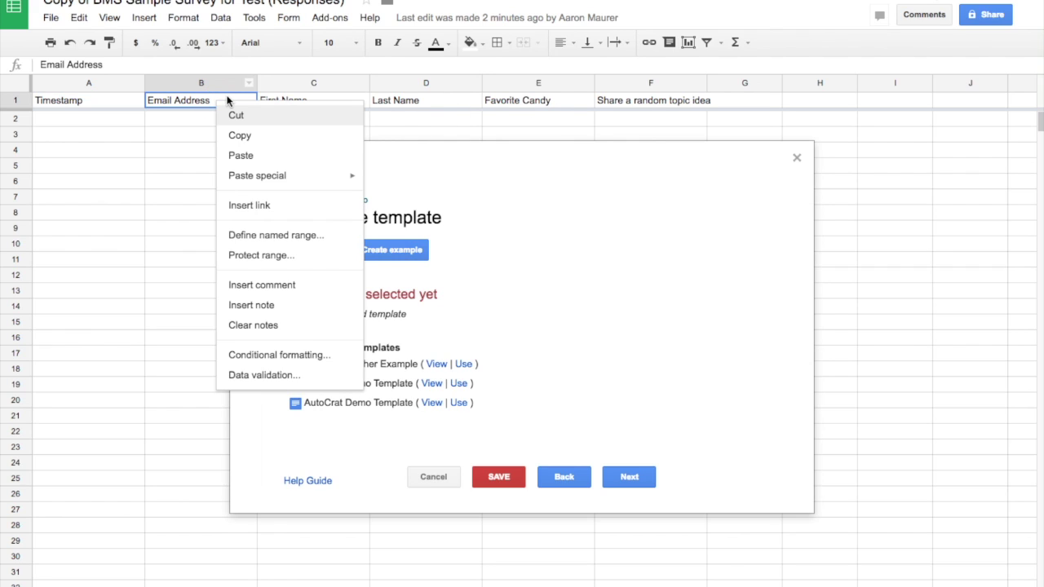
{"action": "left_click", "coordinate": [236, 136]}
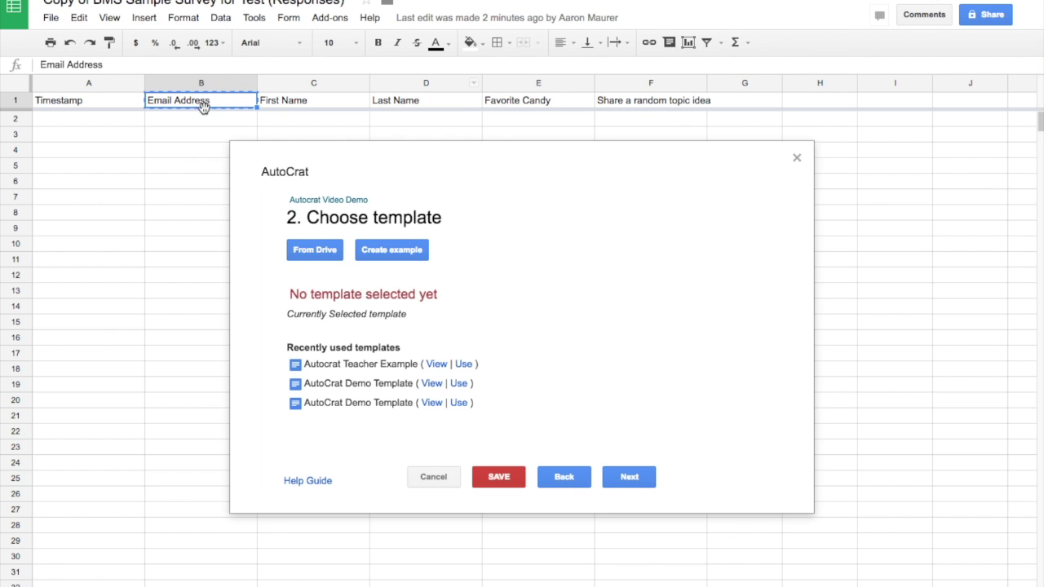
{"action": "left_click", "coordinate": [293, 106]}
{"action": "right_click", "coordinate": [295, 107]}
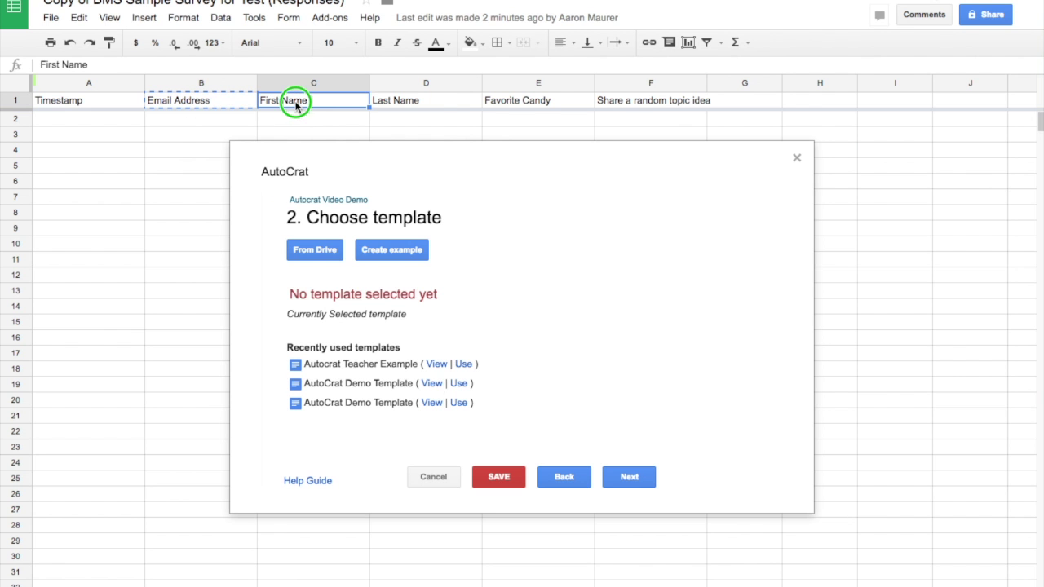
{"action": "left_click", "coordinate": [318, 139]}
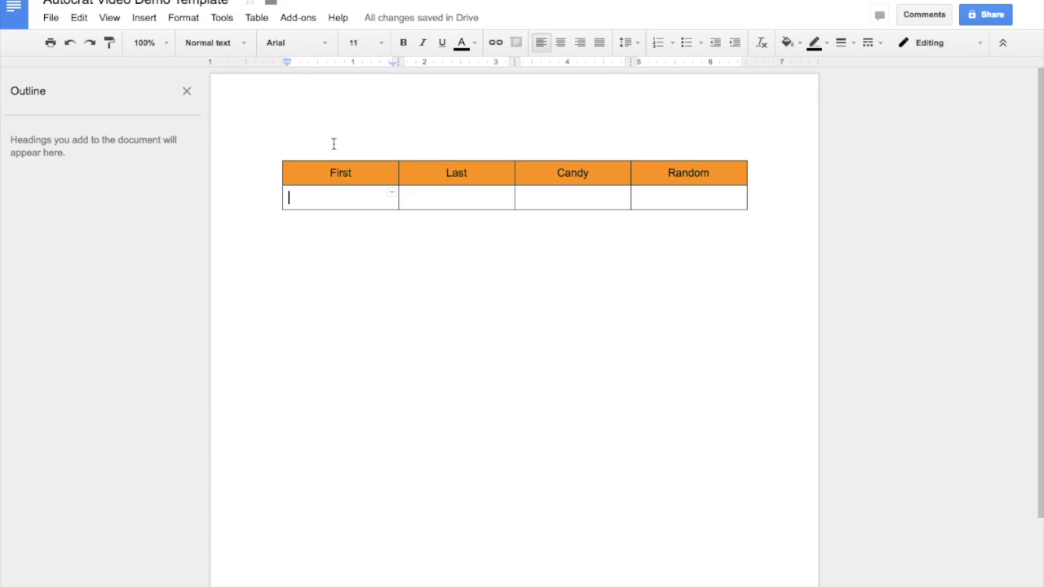
{"action": "left_click", "coordinate": [325, 193]}
{"action": "type", "text": "<<"}
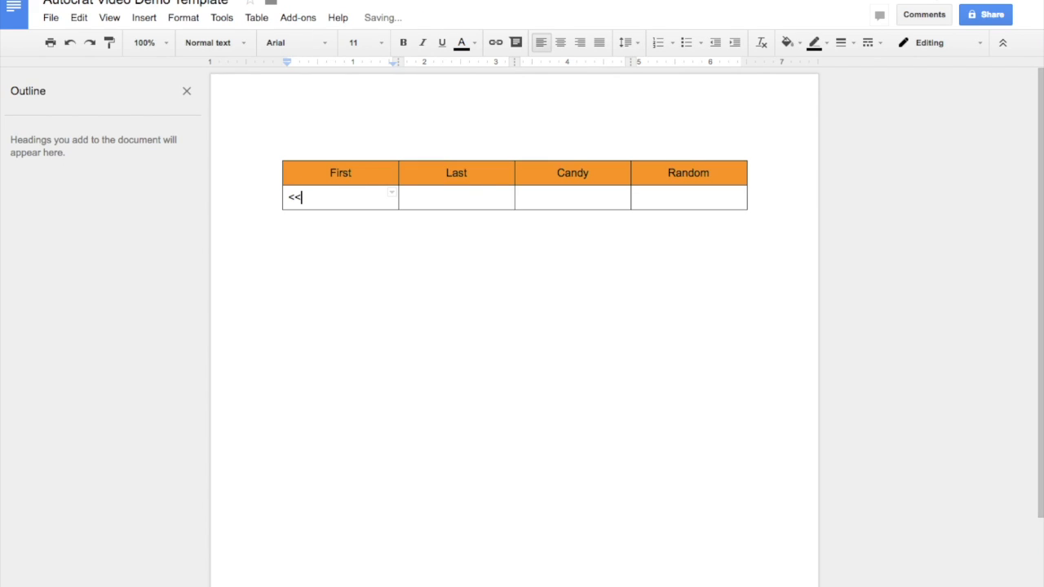
{"action": "key", "text": "ctrl+v"}
{"action": "type", "text": ">>"}
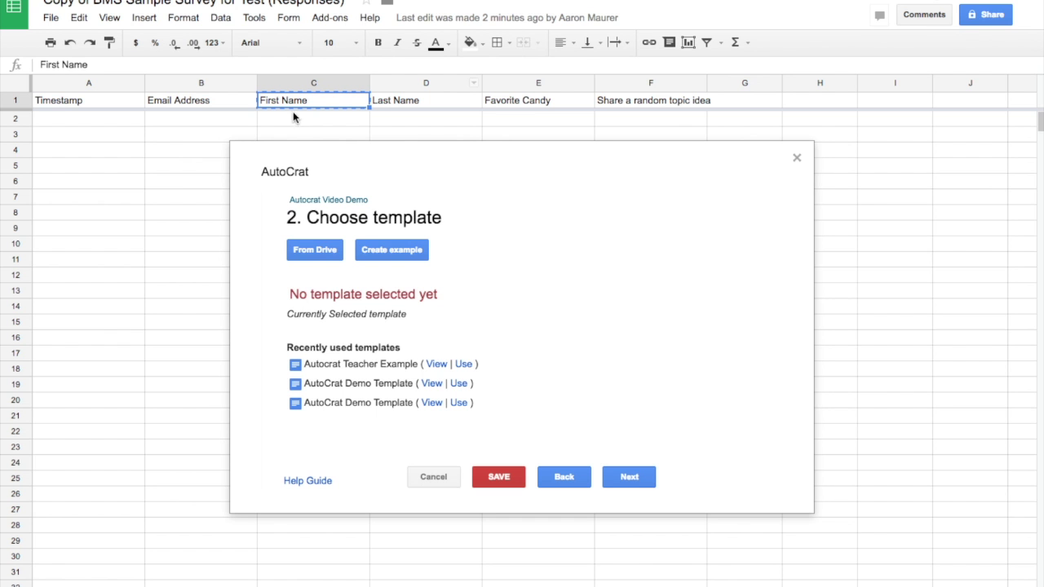
Step: Add the <<Last Name>> merge tag in the cell under Last
{"action": "left_click", "coordinate": [291, 118]}
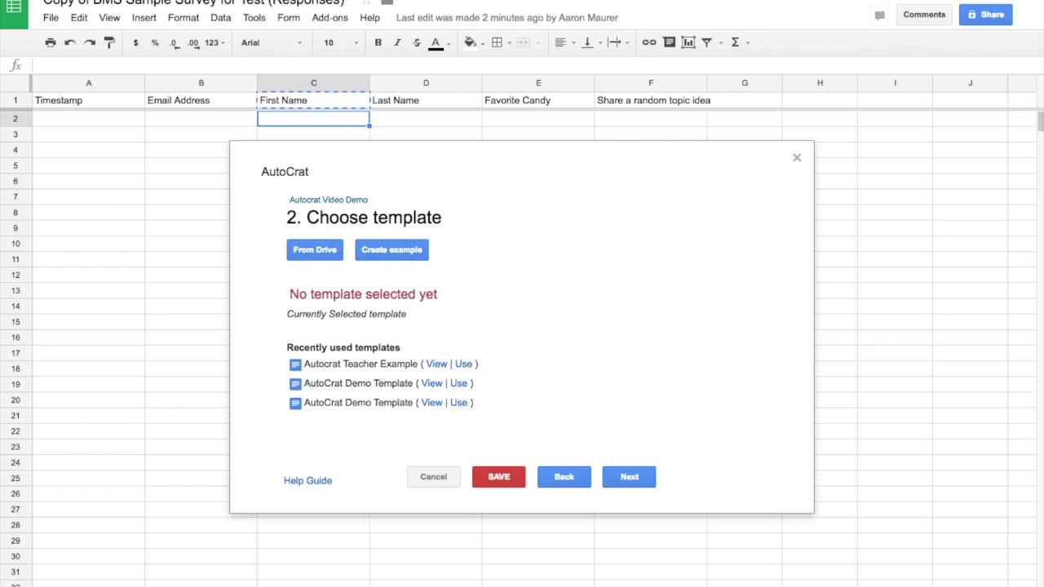
{"action": "right_click", "coordinate": [403, 100]}
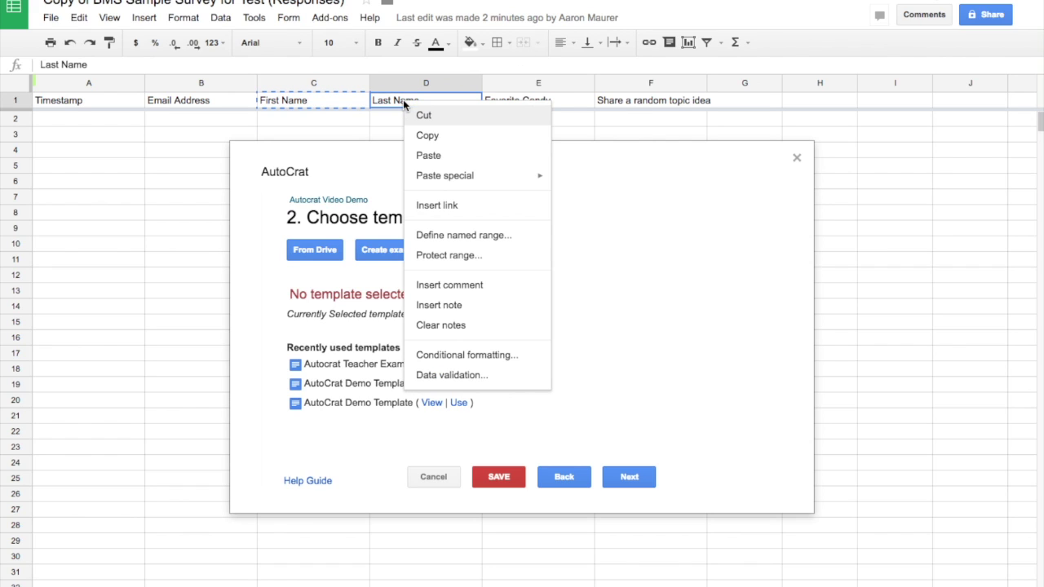
{"action": "left_click", "coordinate": [426, 134]}
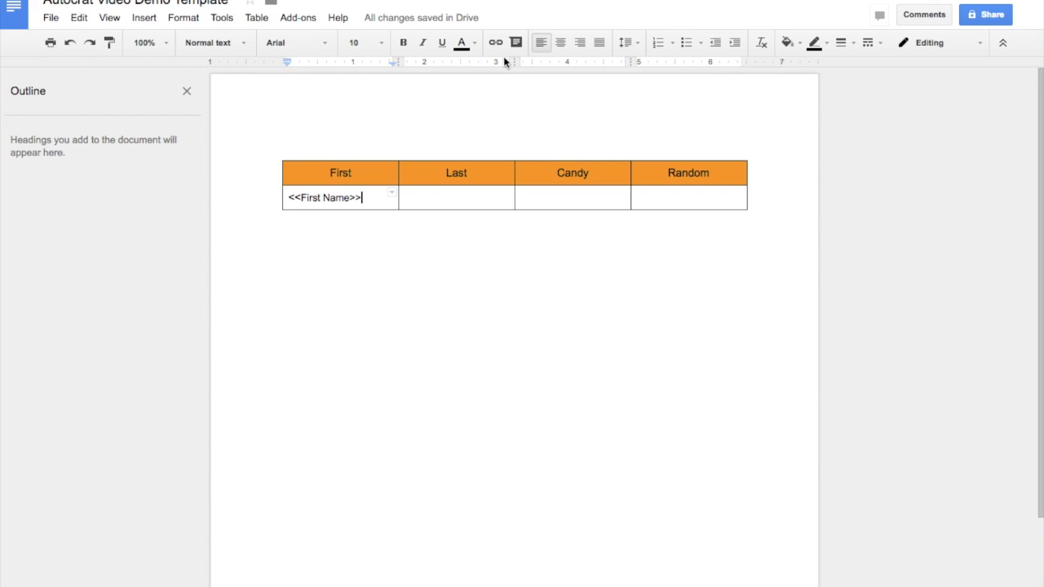
{"action": "left_click", "coordinate": [464, 196]}
{"action": "type", "text": "<<"}
{"action": "key", "text": "ctrl+v"}
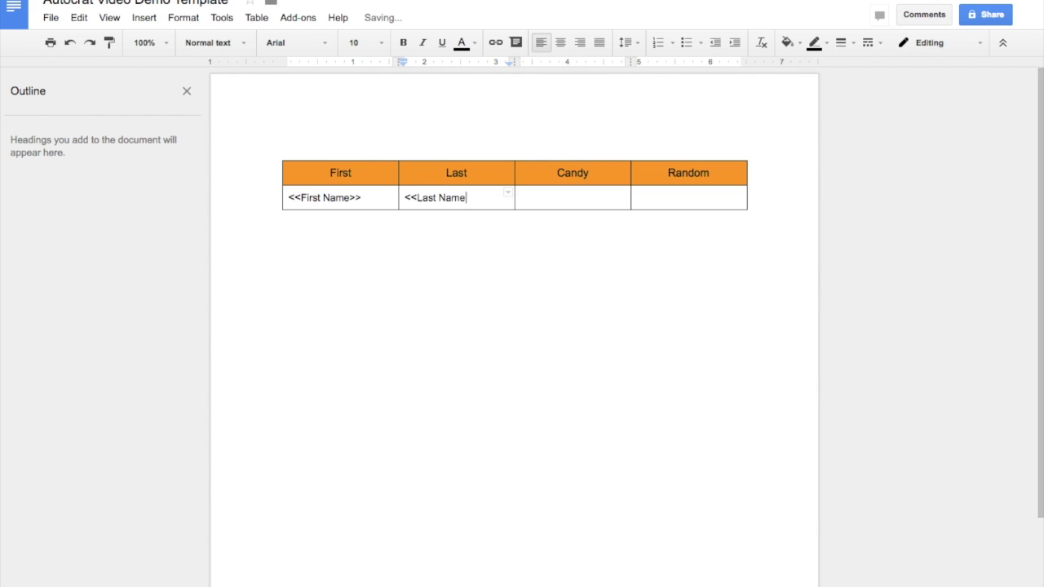
{"action": "type", "text": ">>"}
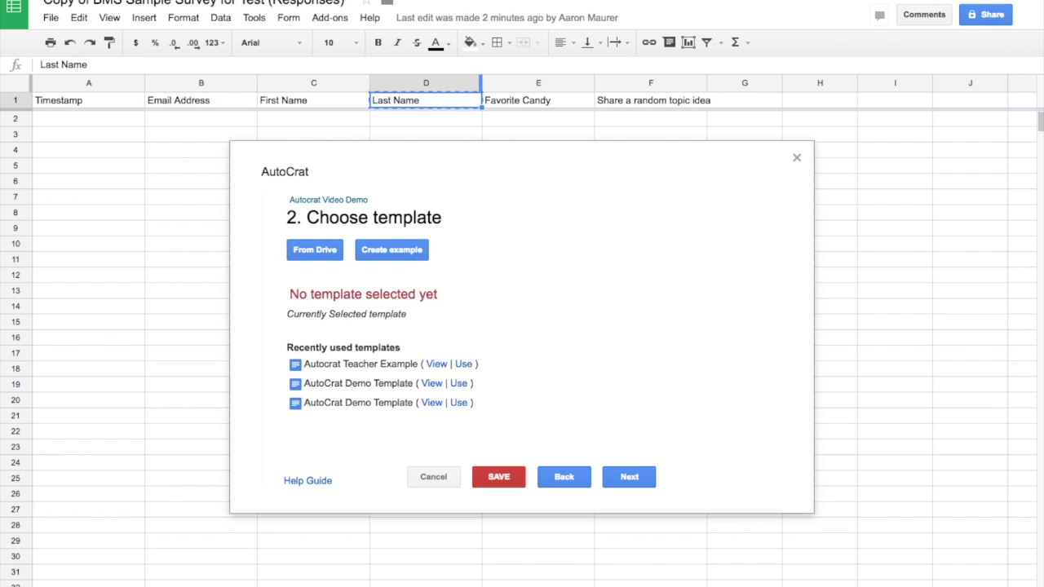
Step: Add the <<Favorite Candy>> merge tag in the cell under Candy
{"action": "left_click", "coordinate": [545, 101]}
{"action": "key", "text": "ctrl+c"}
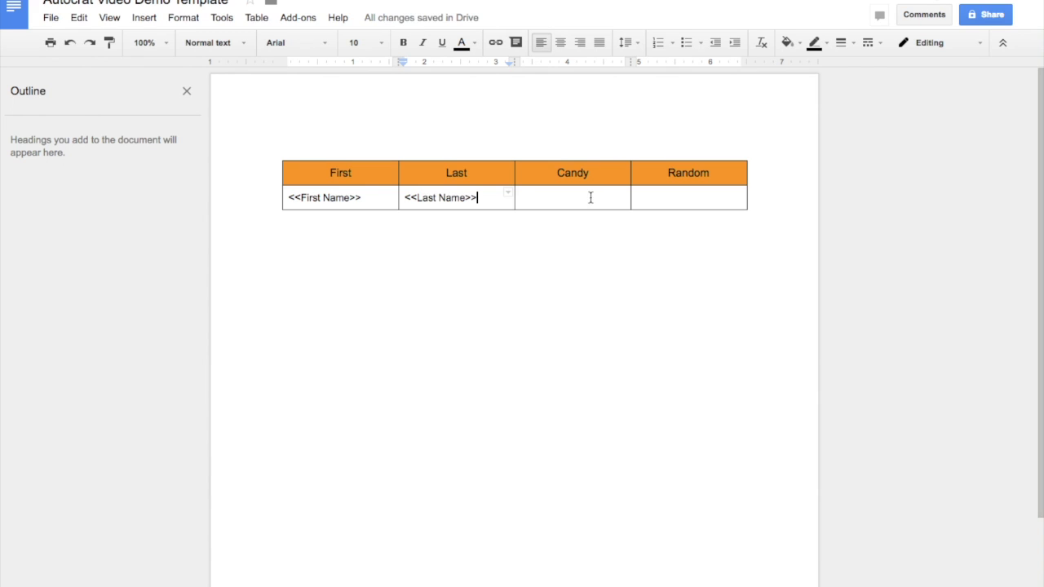
{"action": "double_click", "coordinate": [583, 196]}
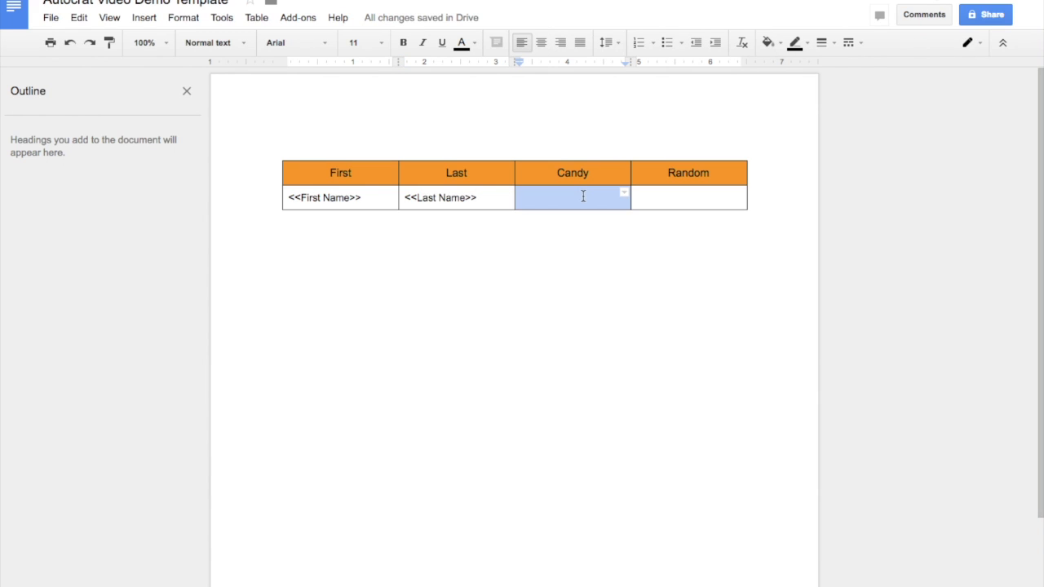
{"action": "type", "text": "<<CAndy"}
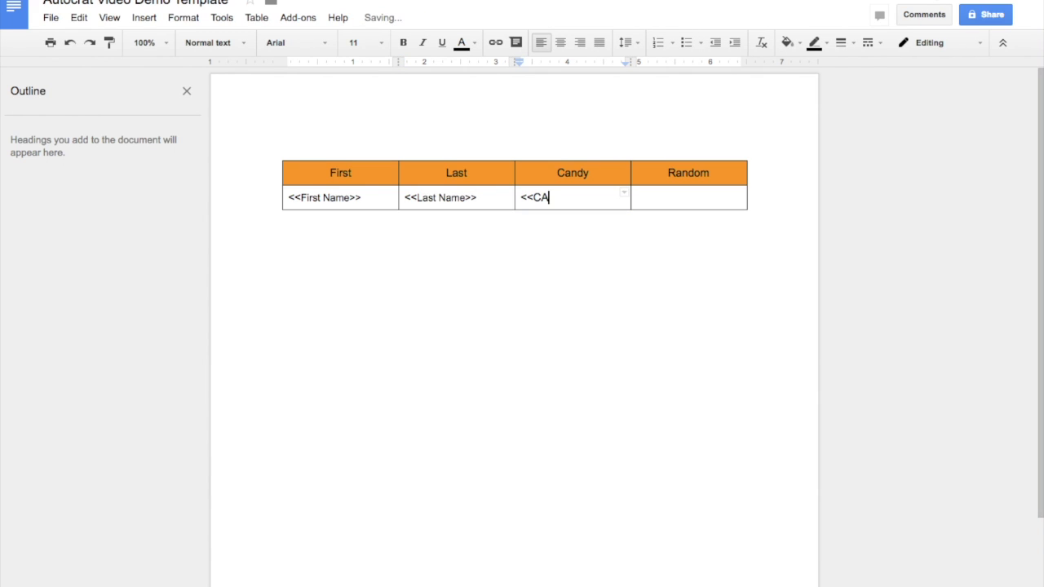
{"action": "key", "text": "BackSpace"}
{"action": "key", "text": "BackSpace"}
{"action": "key", "text": "BackSpace"}
{"action": "key", "text": "BackSpace"}
{"action": "type", "text": "an"}
{"action": "key", "text": "BackSpace"}
{"action": "key", "text": "BackSpace"}
{"action": "key", "text": "BackSpace"}
{"action": "key", "text": "ctrl+v"}
{"action": "type", "text": ">>"}
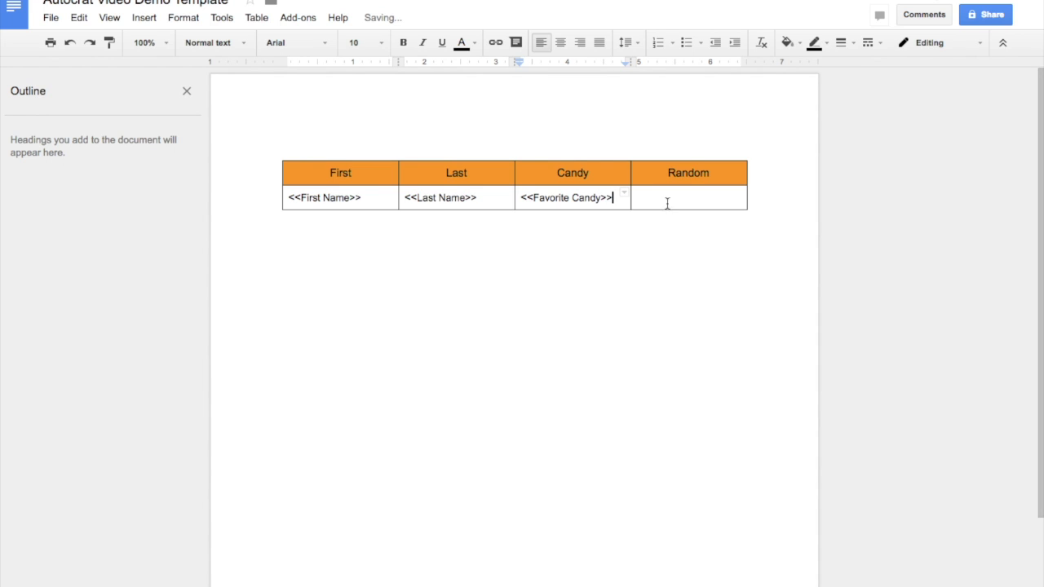
Step: Add the <<Share a random topic idea>> merge tag in the cell under Random
{"action": "left_click", "coordinate": [688, 199]}
{"action": "key", "text": "ctrl+Tab"}
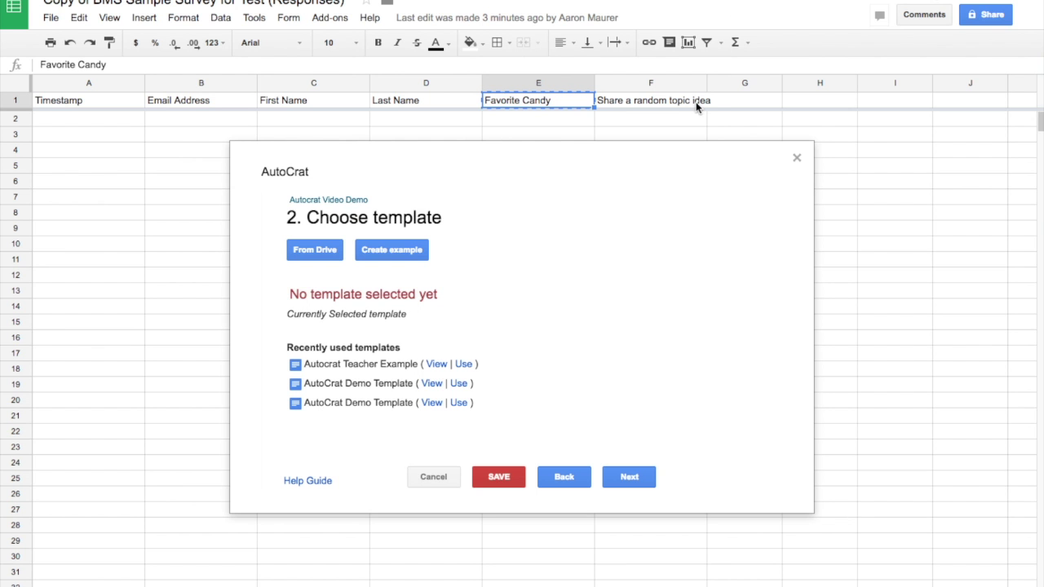
{"action": "left_click", "coordinate": [682, 100]}
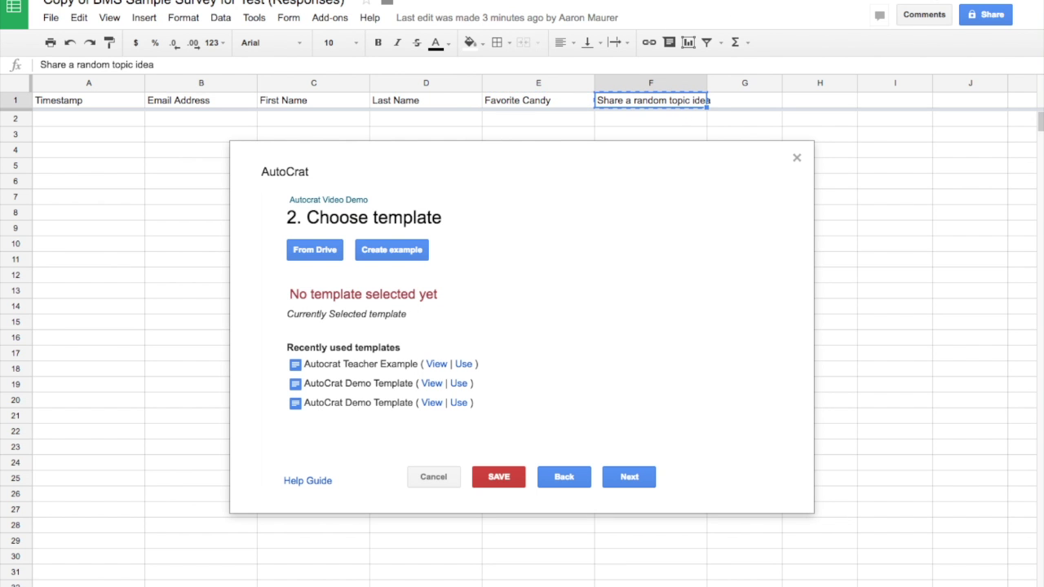
{"action": "key", "text": "ctrl+shift+Tab"}
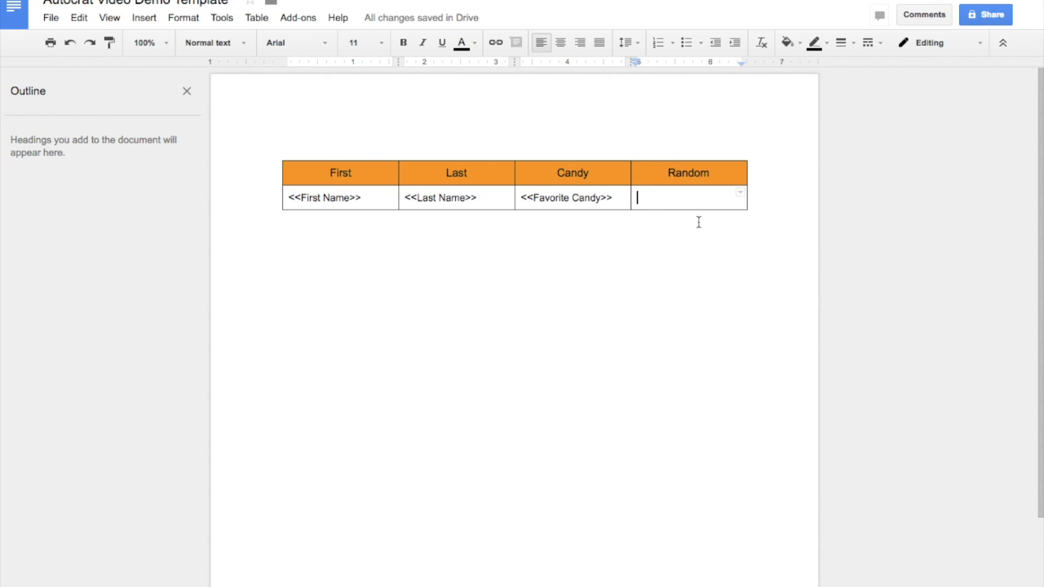
{"action": "type", "text": "<<"}
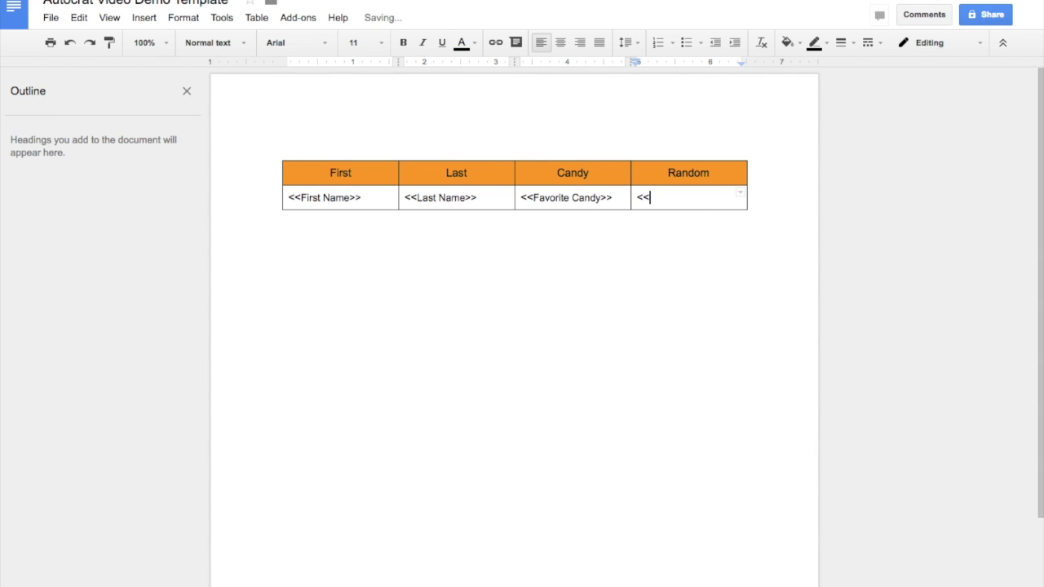
{"action": "key", "text": "ctrl+v"}
{"action": "type", "text": ">>"}
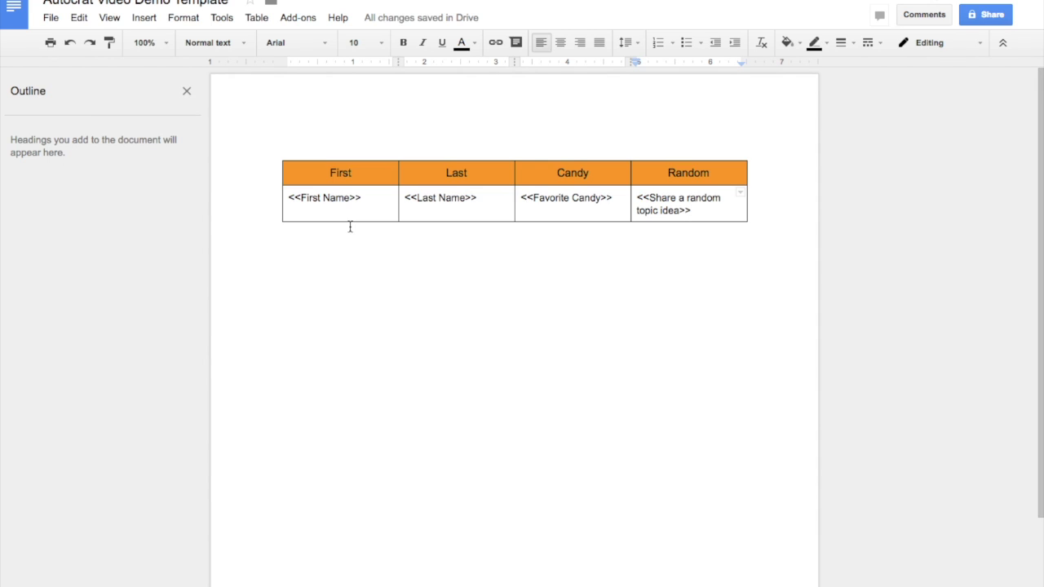
{"action": "left_click", "coordinate": [570, 291]}
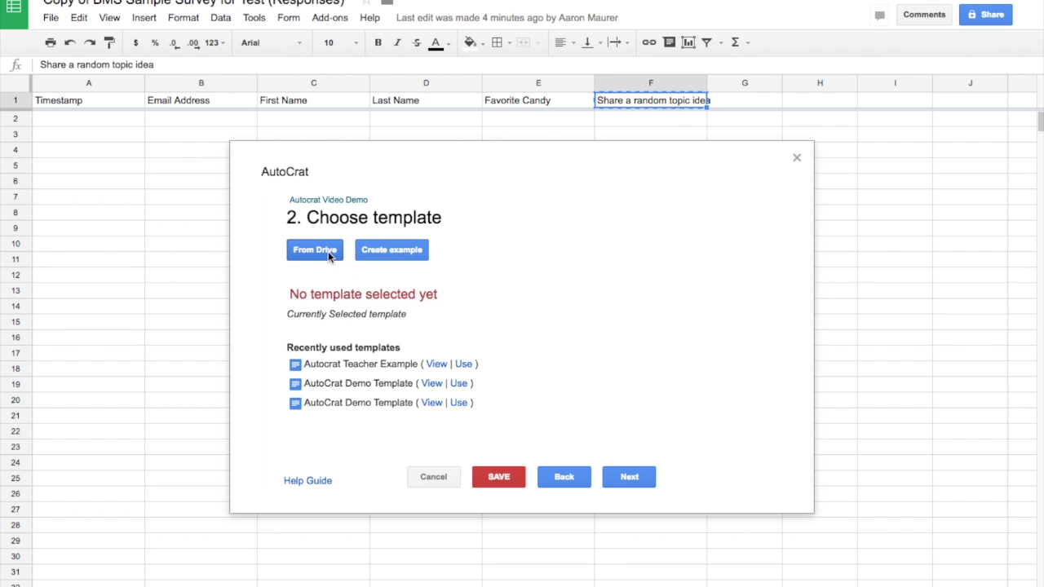
Step: Pick 'Autocrat Video Demo Template' from Drive as the merge template and move on to mapping
{"action": "left_click", "coordinate": [326, 255]}
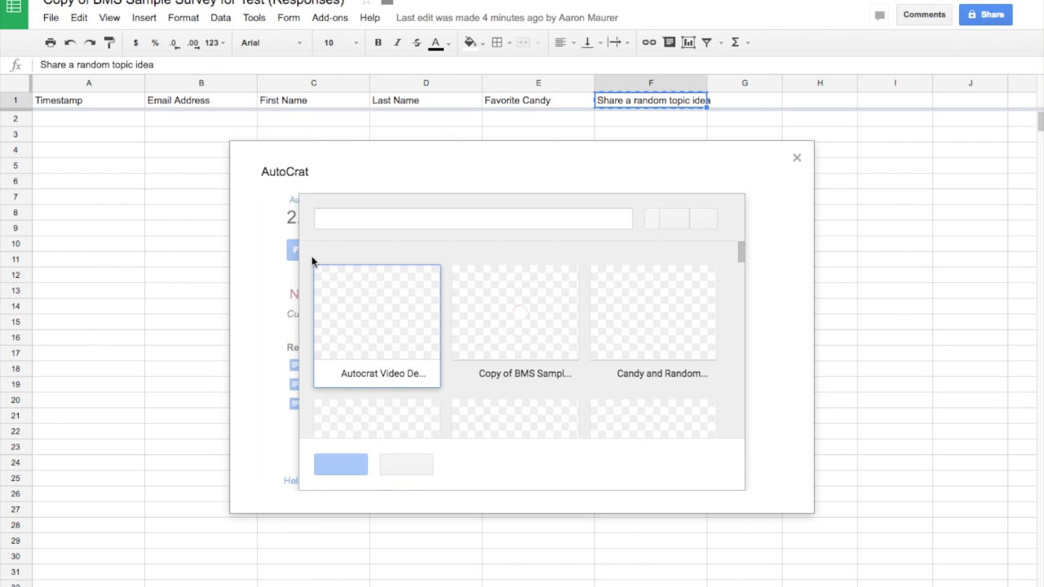
{"action": "left_click", "coordinate": [389, 333]}
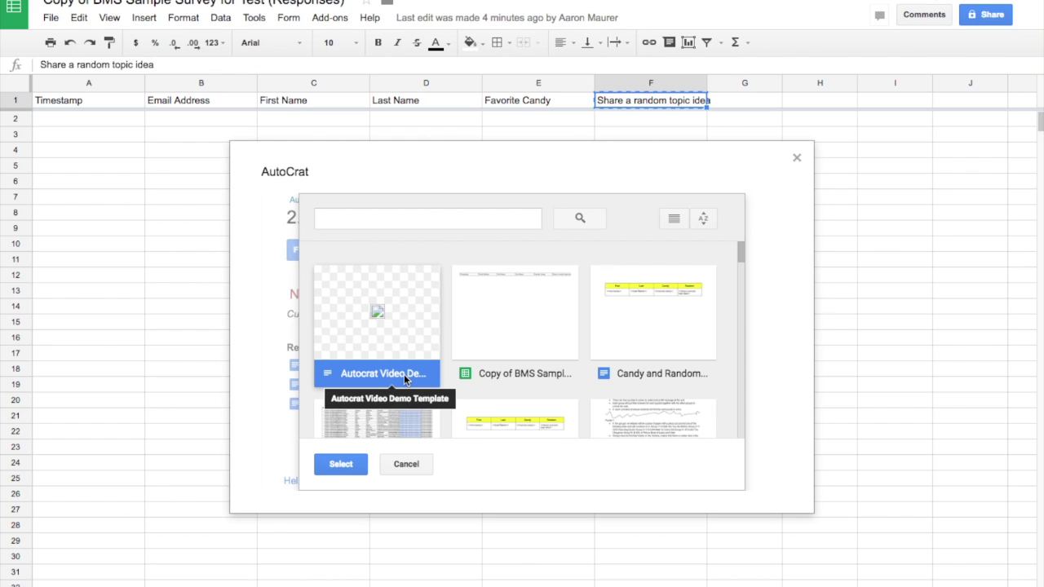
{"action": "left_click", "coordinate": [349, 469]}
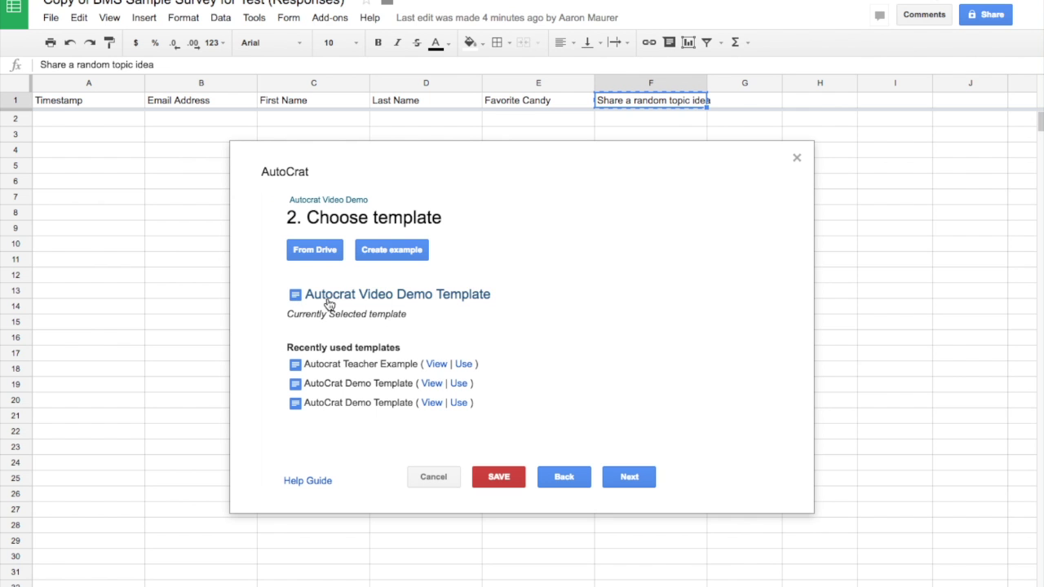
{"action": "left_click", "coordinate": [629, 477]}
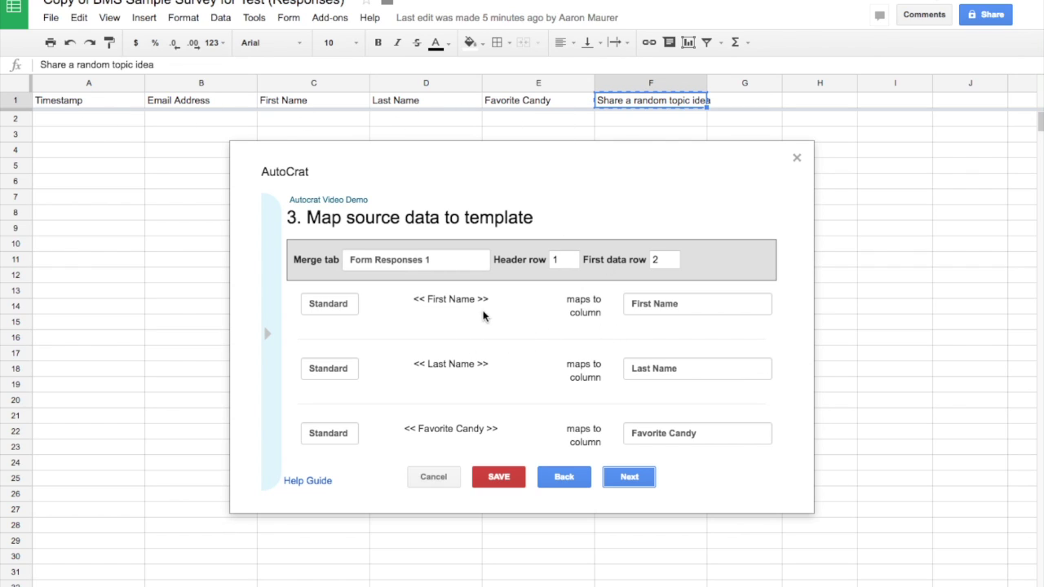
Step: Verify the First Name tag maps to the First Name column, review all four mappings, then continue
{"action": "left_click", "coordinate": [453, 304]}
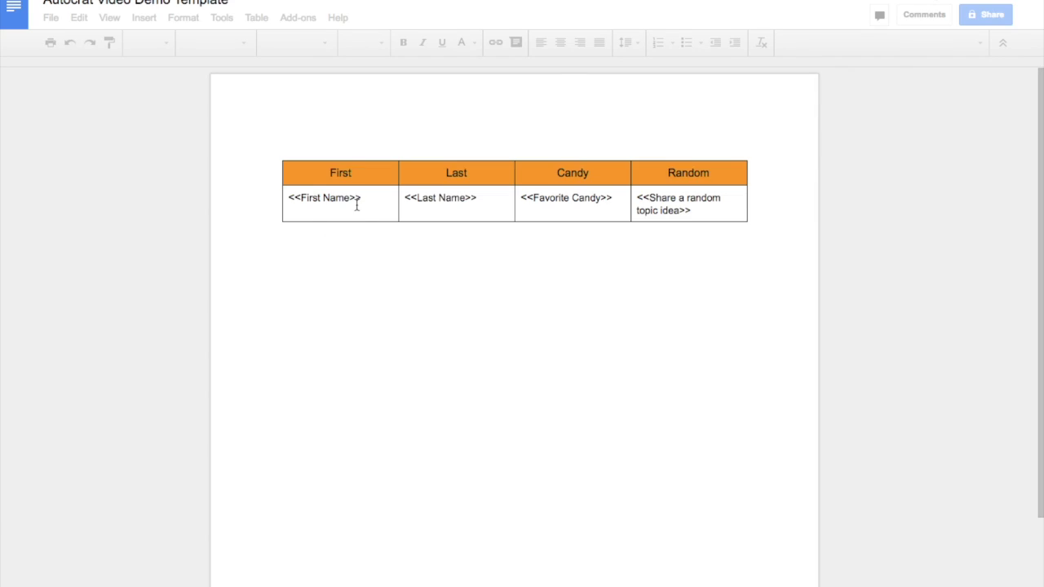
{"action": "left_click", "coordinate": [303, 199]}
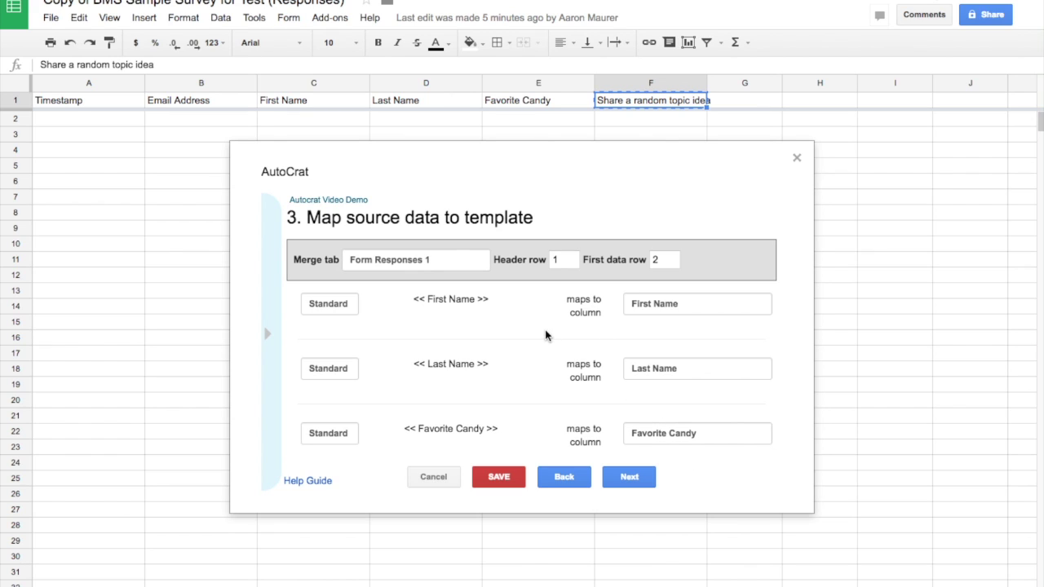
{"action": "left_click", "coordinate": [667, 302]}
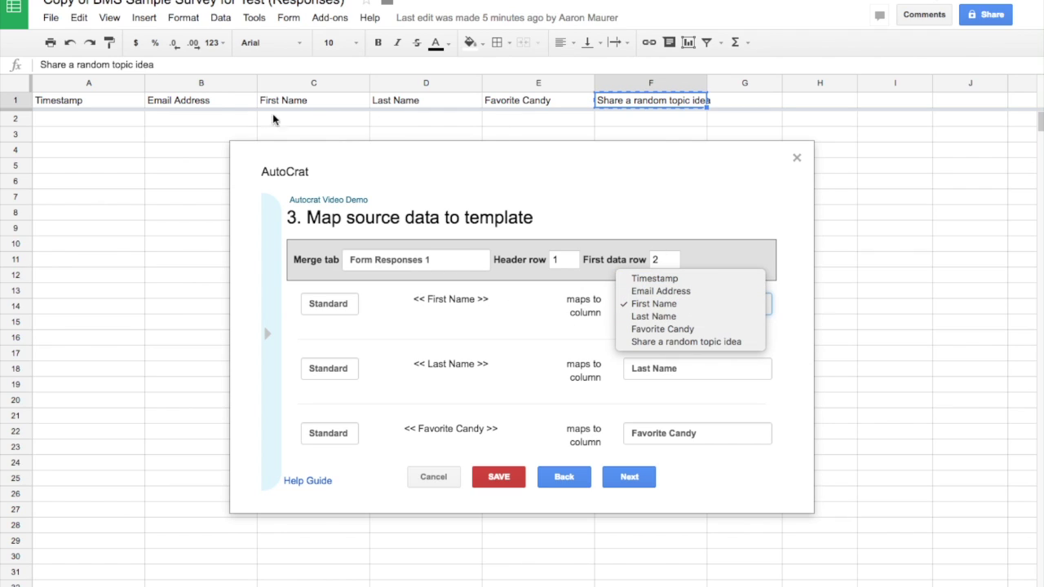
{"action": "left_click", "coordinate": [798, 298]}
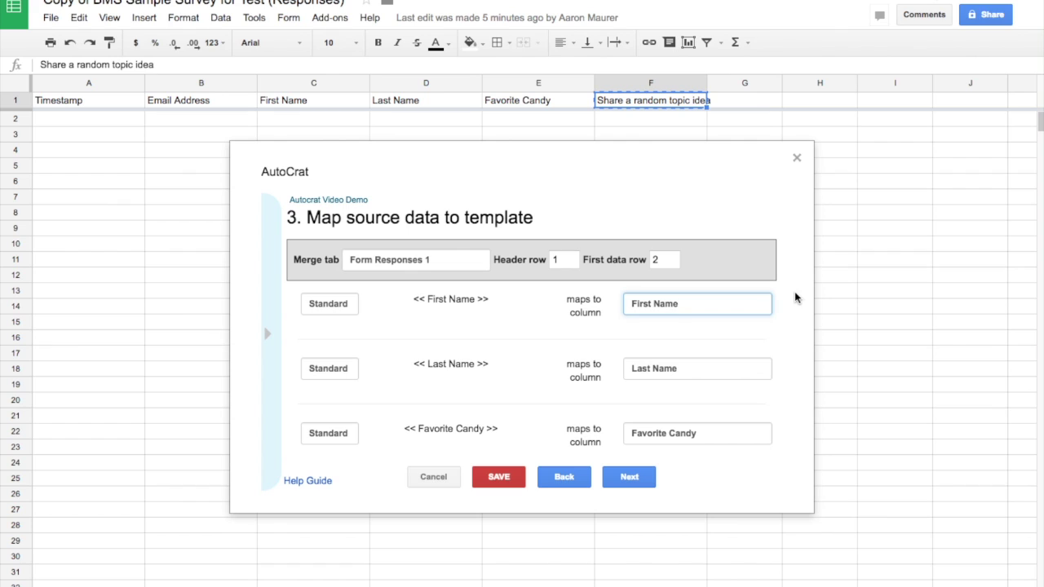
{"action": "scroll", "coordinate": [598, 365], "scroll_direction": "down", "scroll_amount": 2}
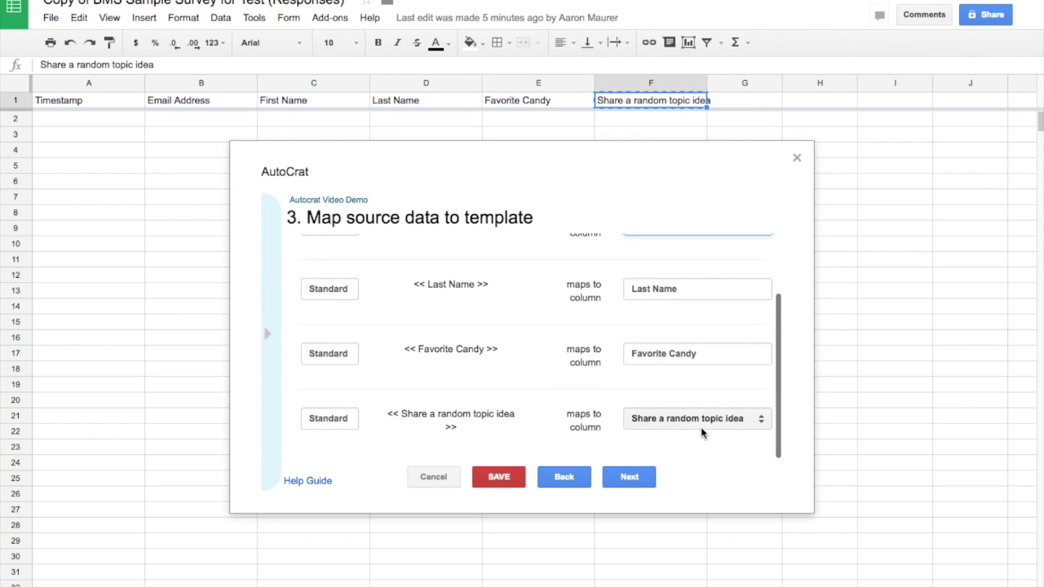
{"action": "left_click", "coordinate": [631, 480]}
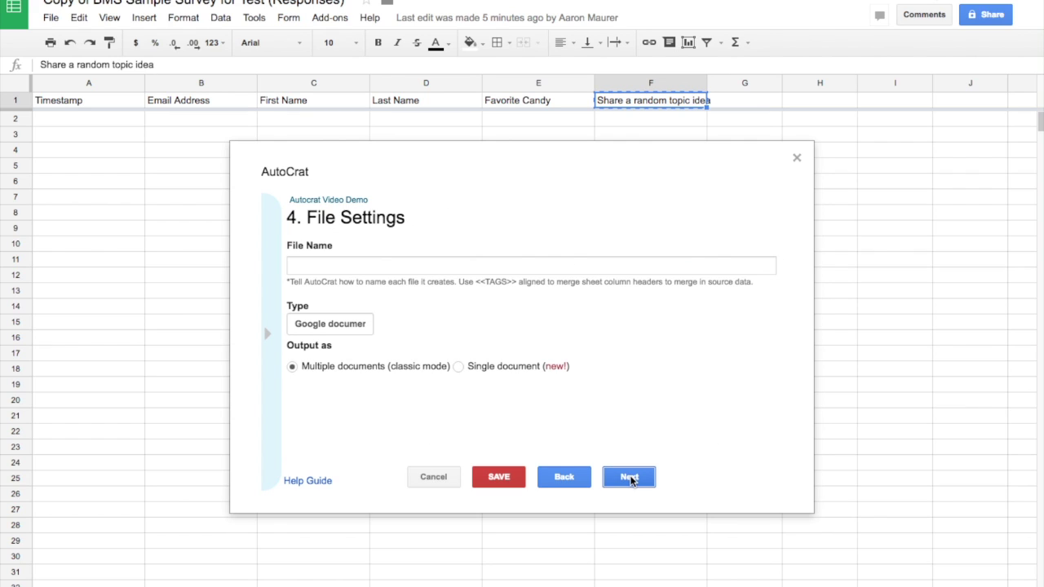
Step: Set the merged file name to 'Autocrat Video Demo <<Last Name>>' using the copied tag
{"action": "left_click", "coordinate": [343, 267]}
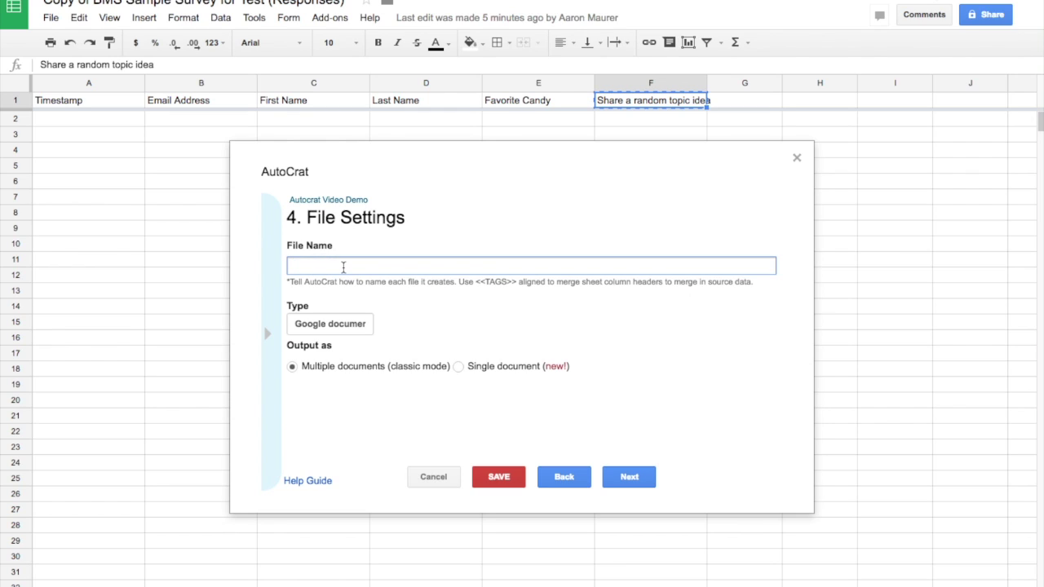
{"action": "type", "text": "A"}
{"action": "key", "text": "BackSpace"}
{"action": "type", "text": "Autocrat C"}
{"action": "key", "text": "BackSpace"}
{"action": "type", "text": "Video Demo"}
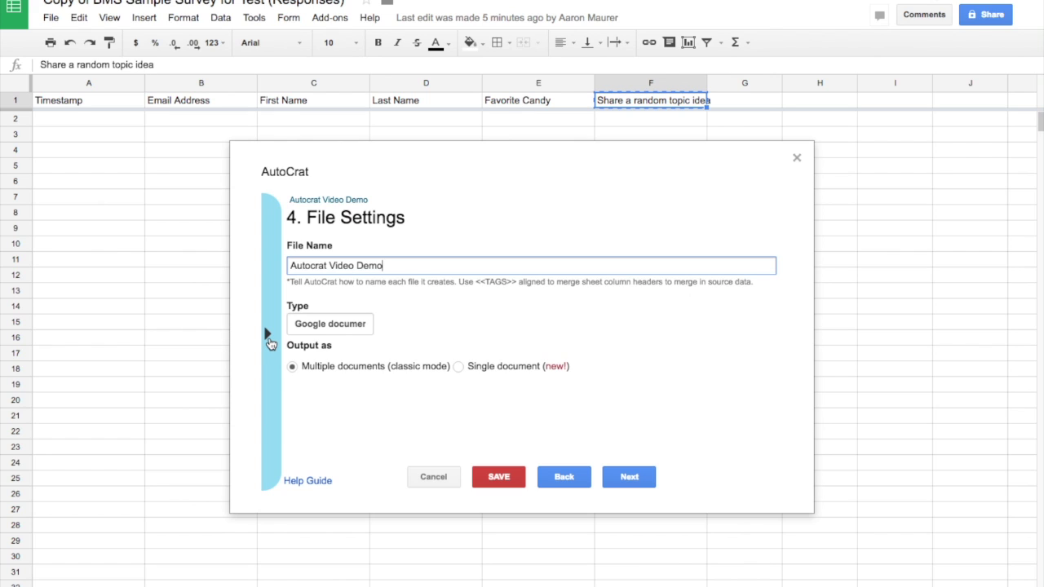
{"action": "left_click", "coordinate": [268, 338]}
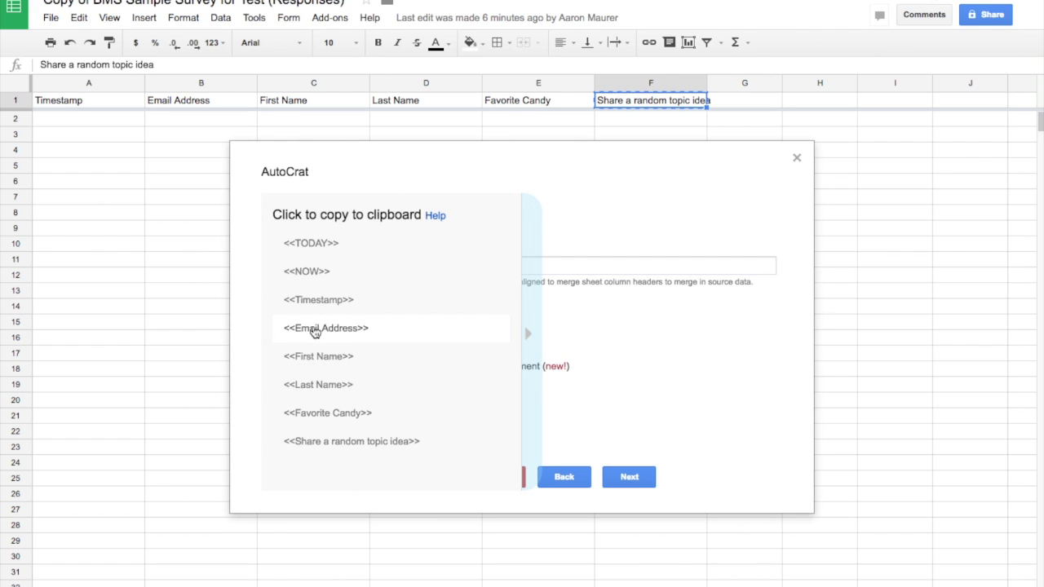
{"action": "left_click", "coordinate": [325, 385]}
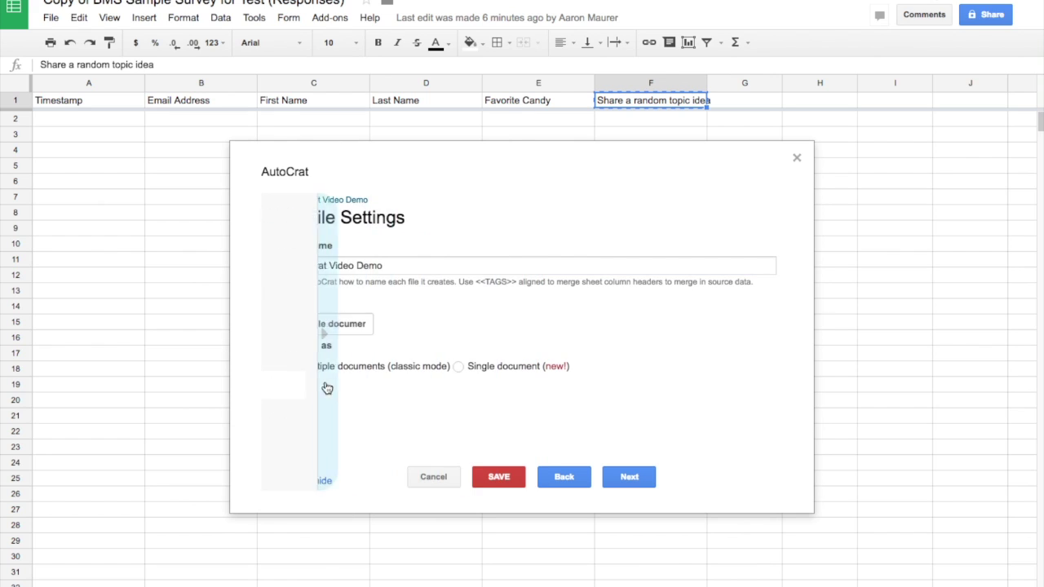
{"action": "left_click", "coordinate": [409, 265]}
{"action": "type", "text": "<<Last Name>>"}
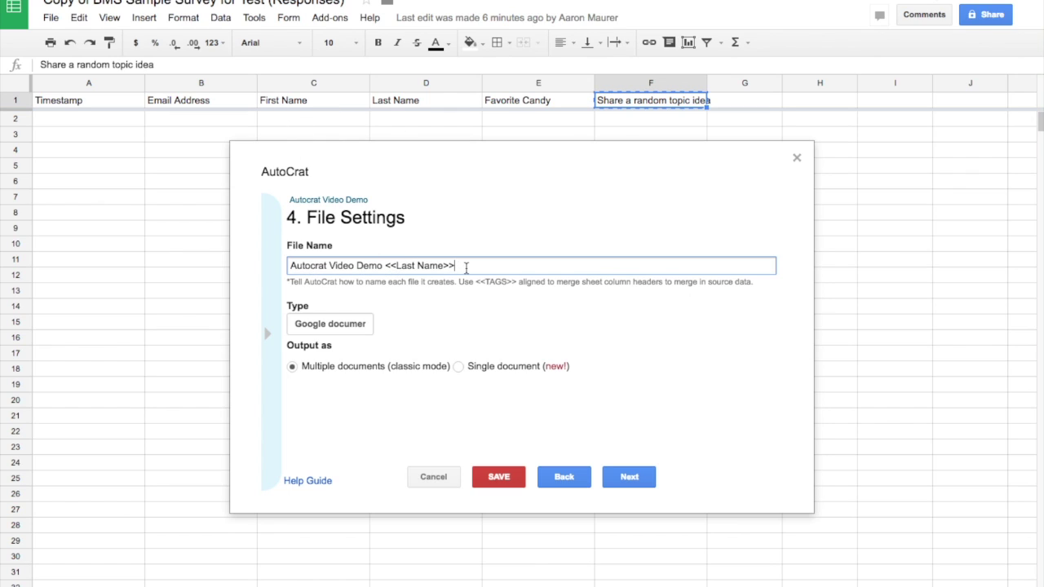
Step: Keep Google document as the output file type and continue to destination folders
{"action": "right_click", "coordinate": [269, 331]}
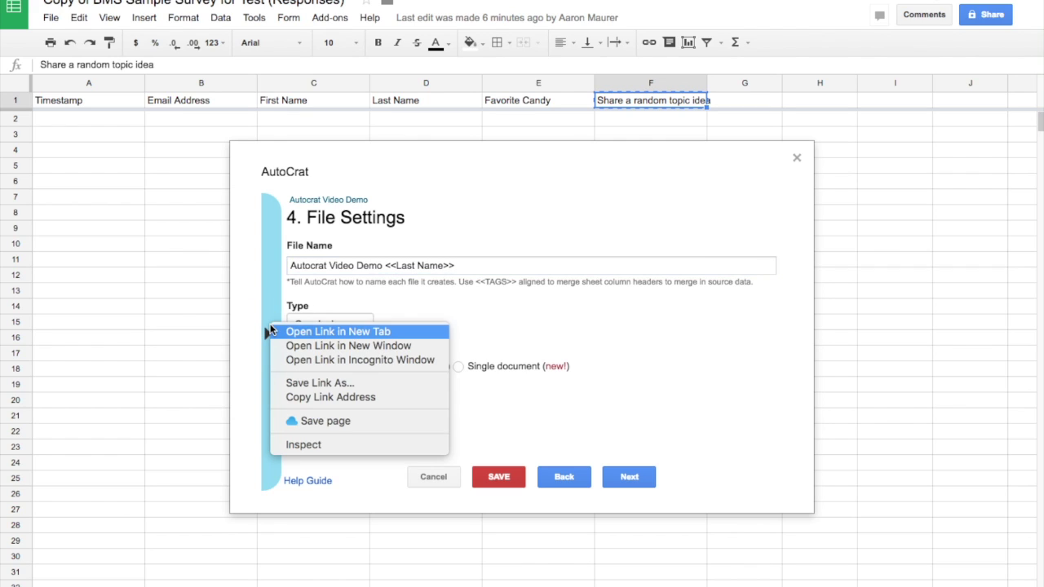
{"action": "left_click", "coordinate": [269, 331]}
{"action": "left_click", "coordinate": [263, 326]}
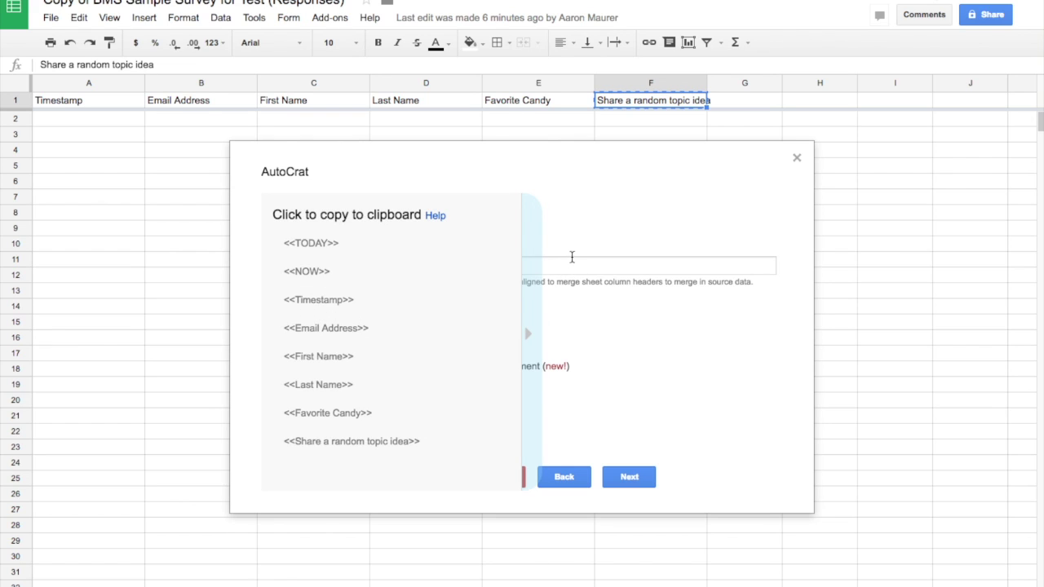
{"action": "left_click", "coordinate": [530, 334]}
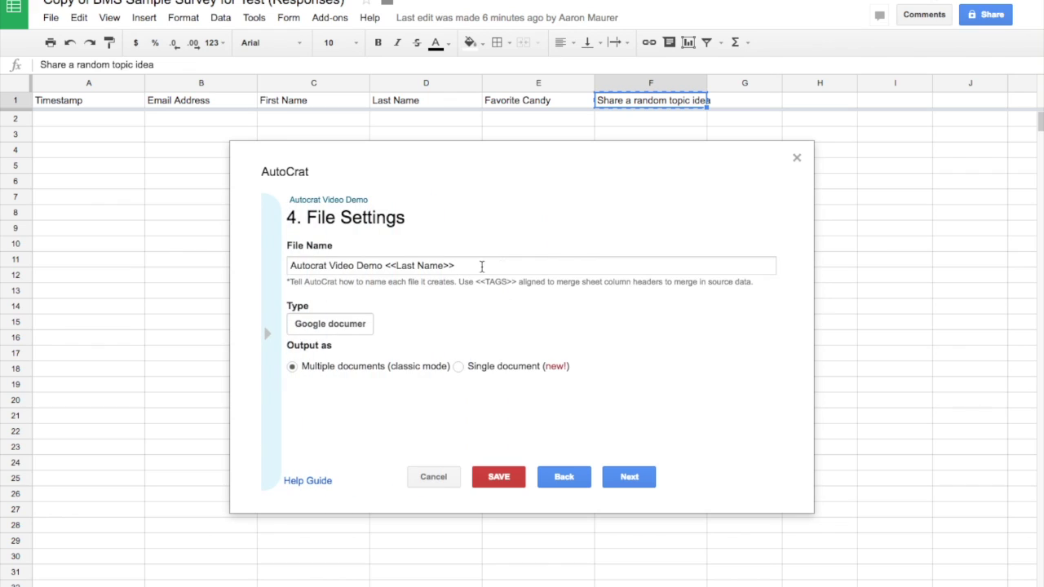
{"action": "left_click", "coordinate": [343, 324]}
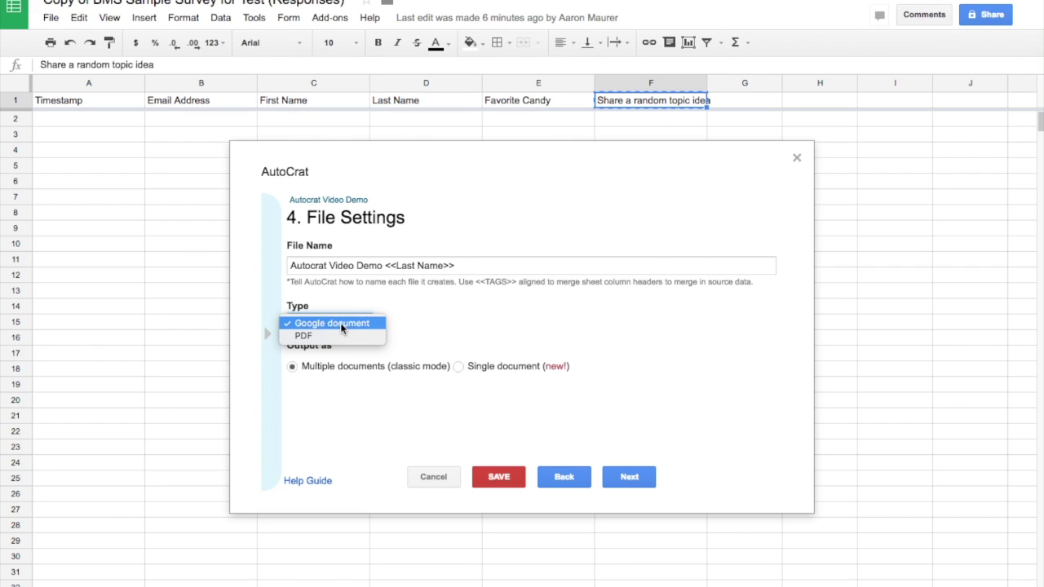
{"action": "left_click", "coordinate": [342, 324]}
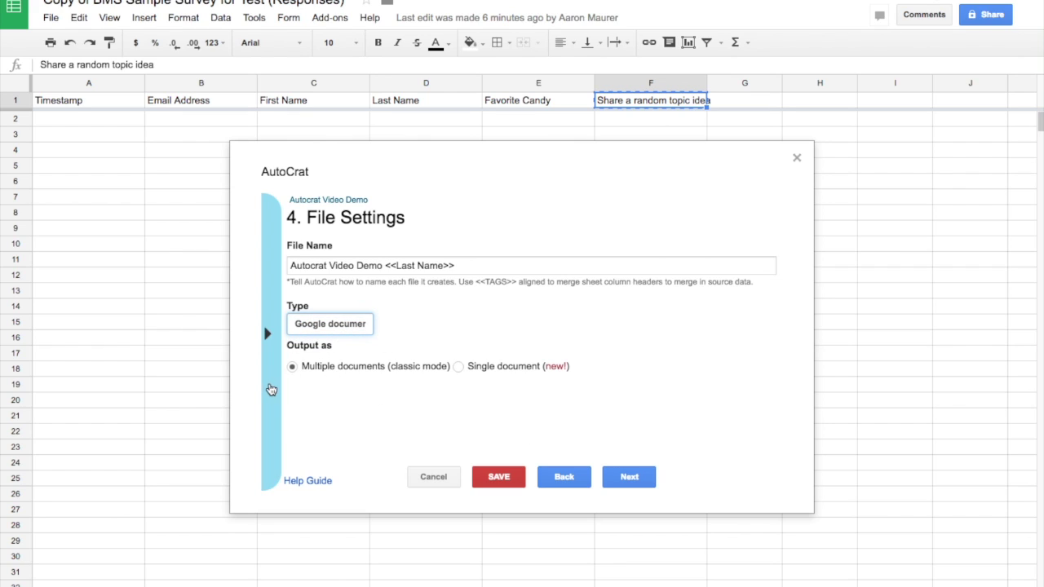
{"action": "left_click", "coordinate": [634, 477]}
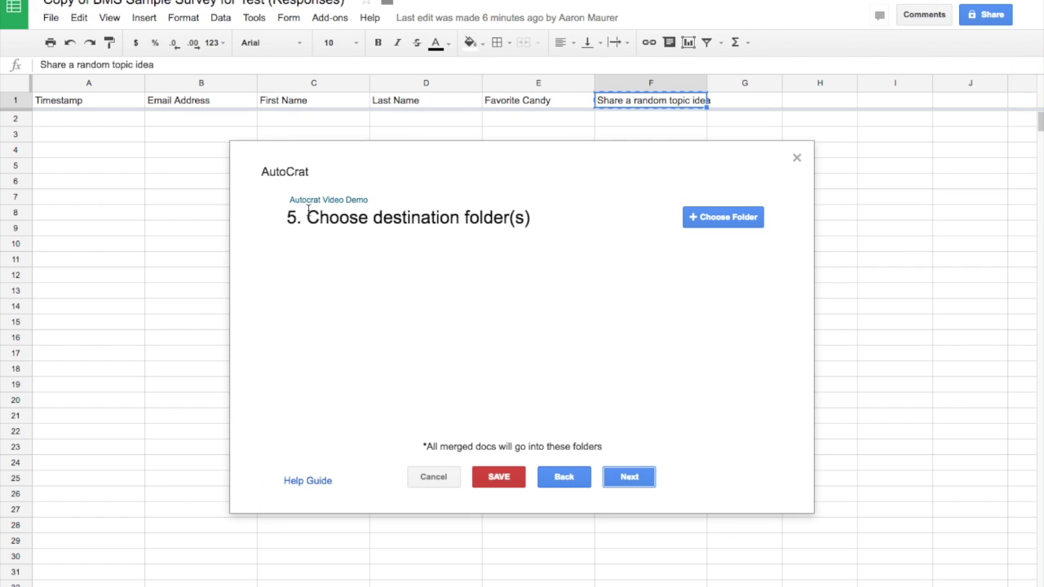
Step: Choose AutoCrat Demo Folder in Drive as the destination for merged docs
{"action": "left_click", "coordinate": [725, 219]}
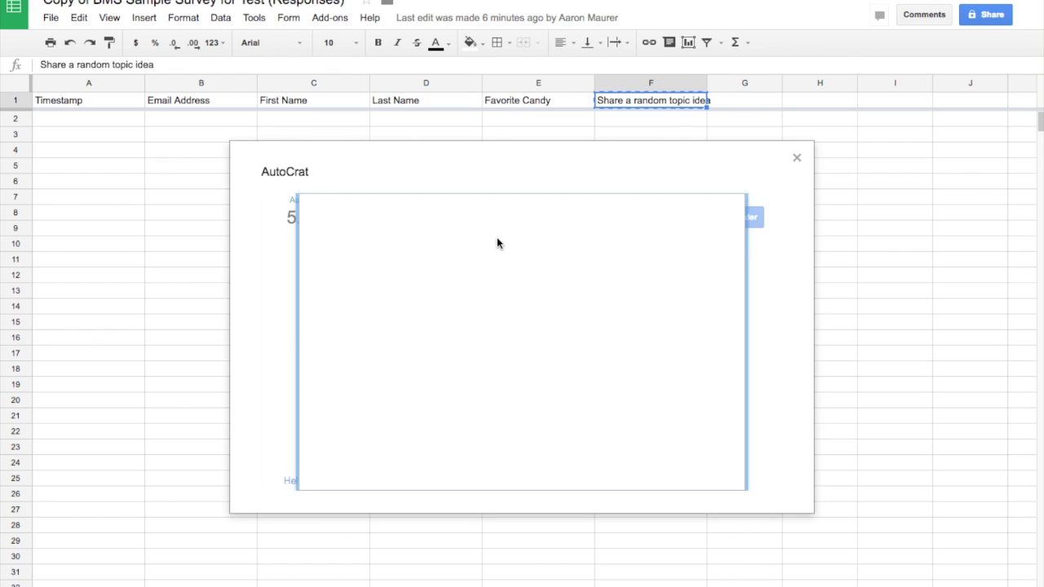
{"action": "left_click", "coordinate": [399, 279]}
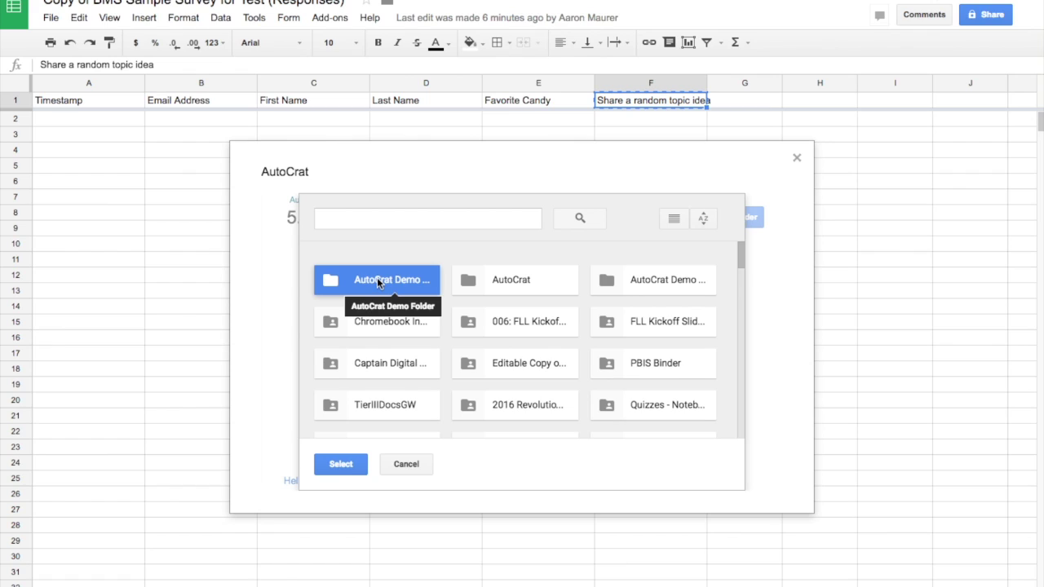
{"action": "left_click", "coordinate": [341, 464]}
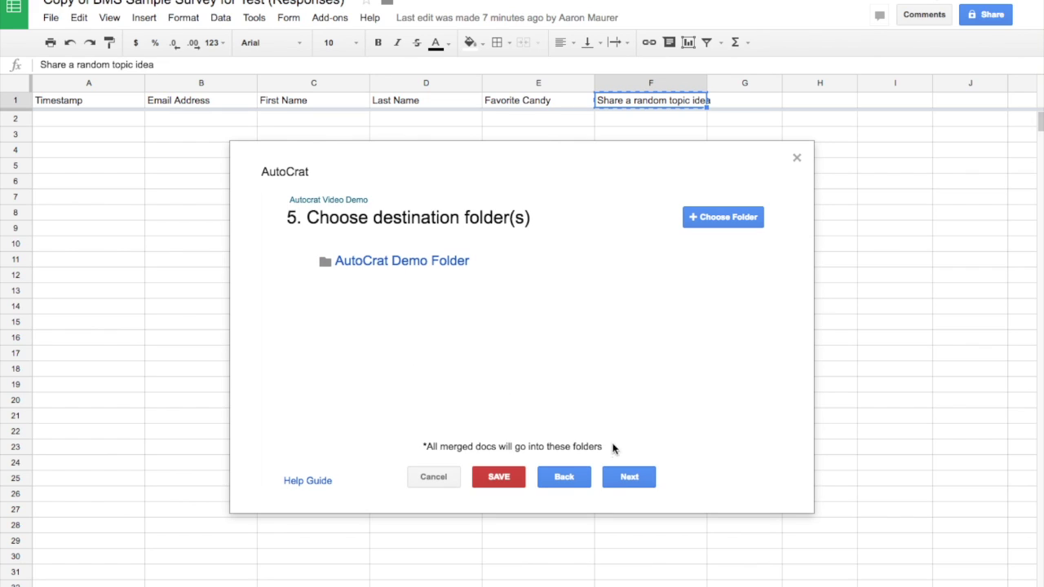
Step: Skip the optional dynamic folder reference and merge condition steps to reach step 8
{"action": "left_click", "coordinate": [626, 477]}
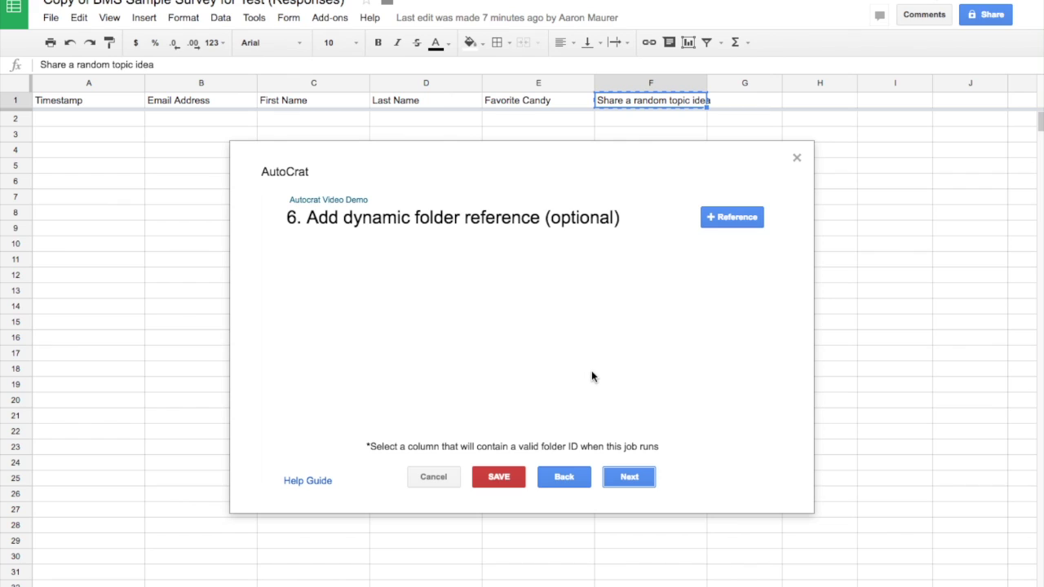
{"action": "left_click", "coordinate": [627, 477]}
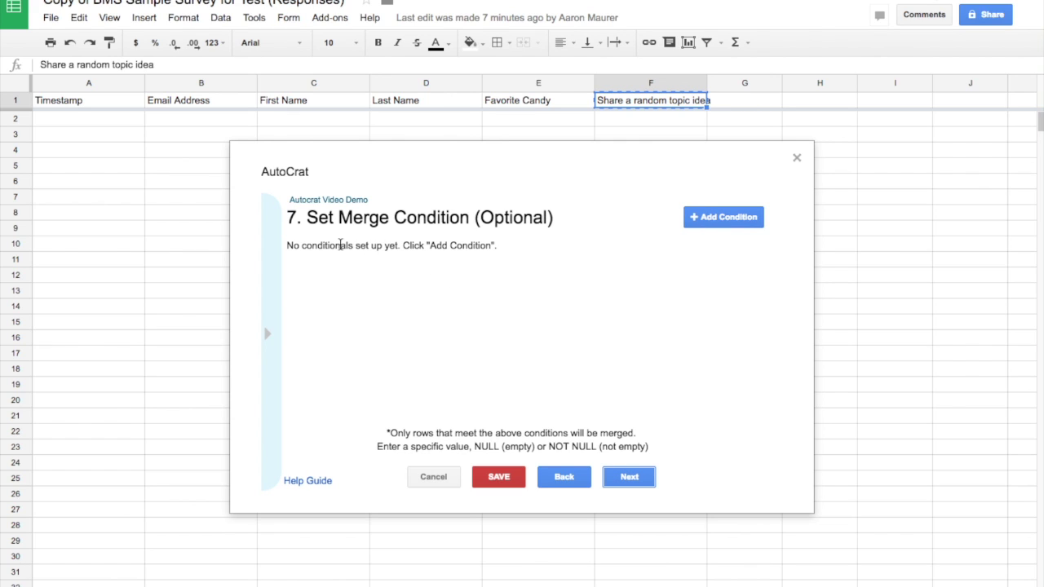
{"action": "left_click", "coordinate": [630, 480]}
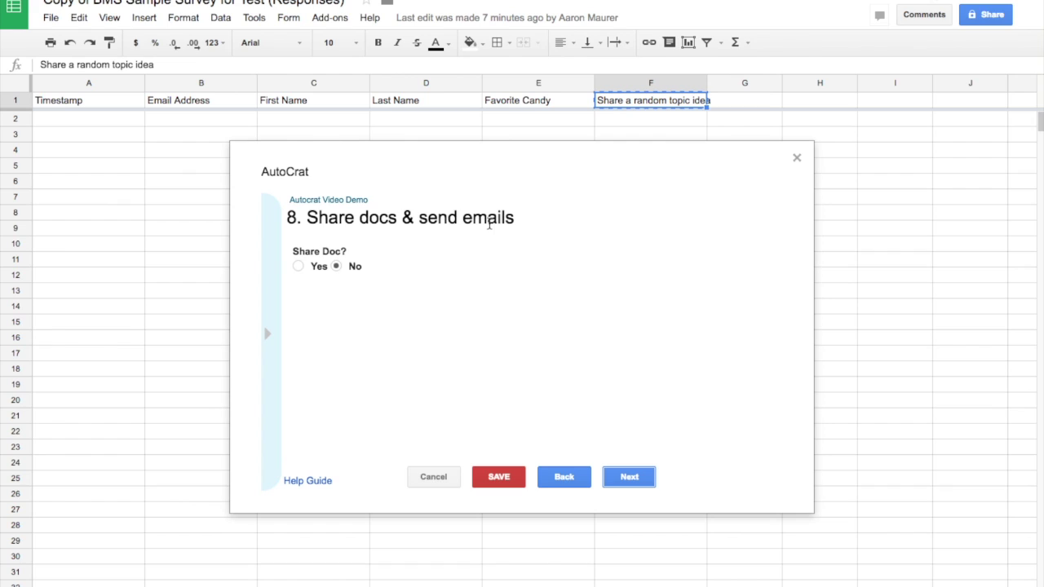
Step: Set Share Doc? to Yes with 'Share doc as' PDF, then scroll to the email fields
{"action": "left_click", "coordinate": [298, 267]}
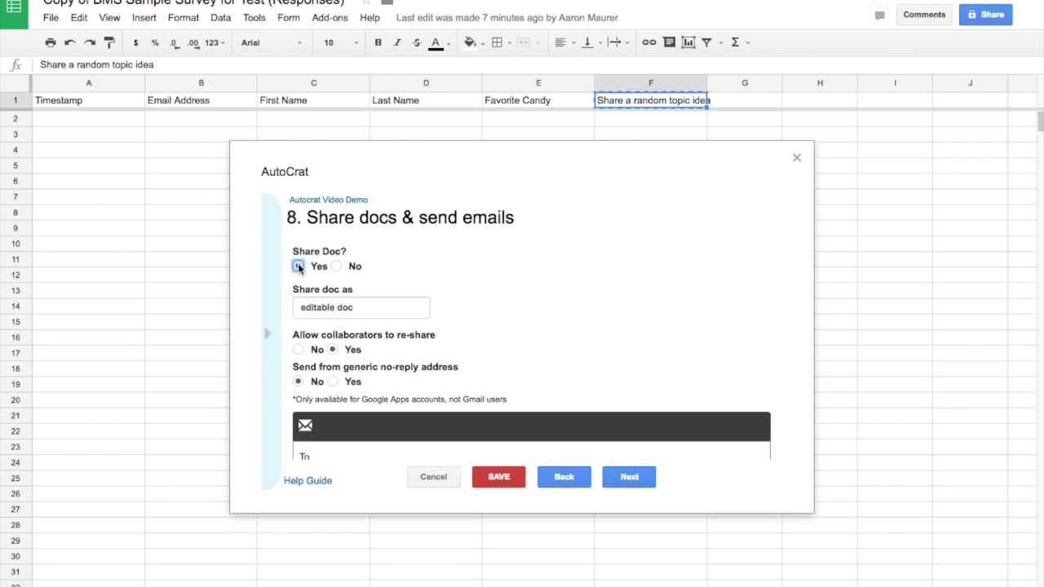
{"action": "left_click", "coordinate": [351, 308]}
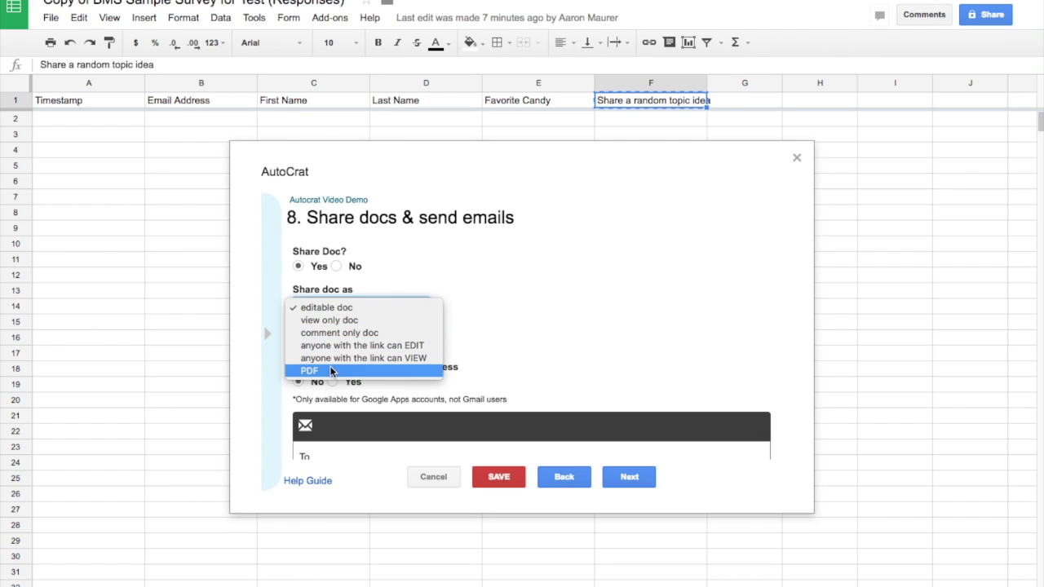
{"action": "left_click", "coordinate": [331, 372]}
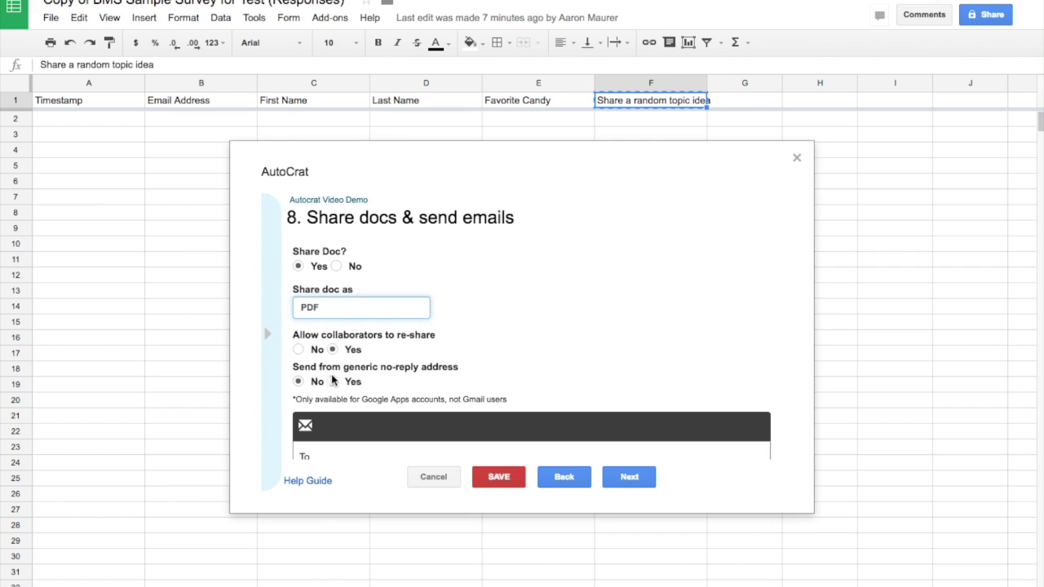
{"action": "mouse_move", "coordinate": [365, 378]}
{"action": "scroll", "coordinate": [506, 341], "scroll_direction": "down", "scroll_amount": 2}
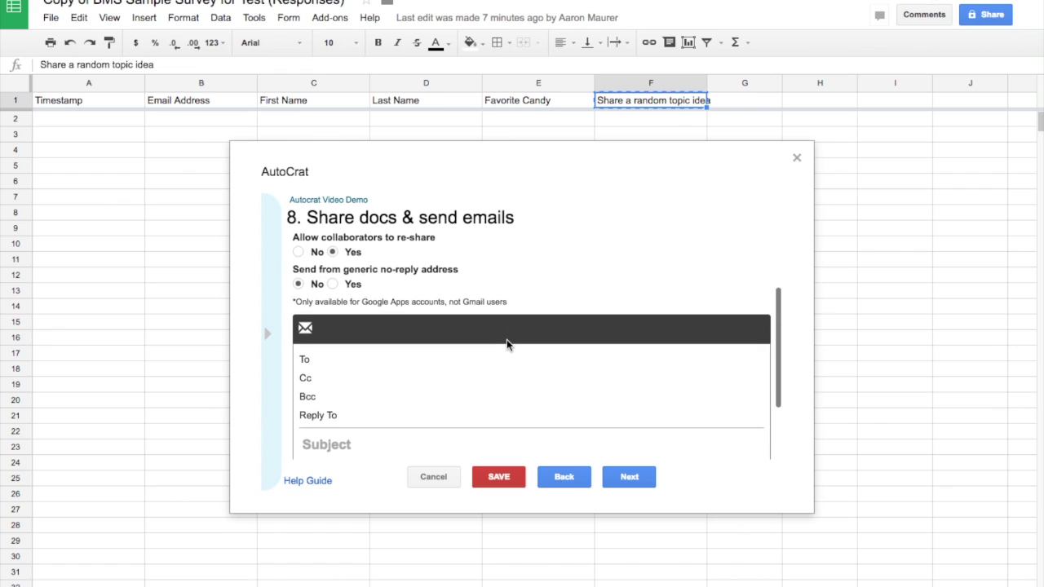
Step: Paste the <<Email Address>> merge tag into the email's To field
{"action": "scroll", "coordinate": [506, 339], "scroll_direction": "down", "scroll_amount": 2}
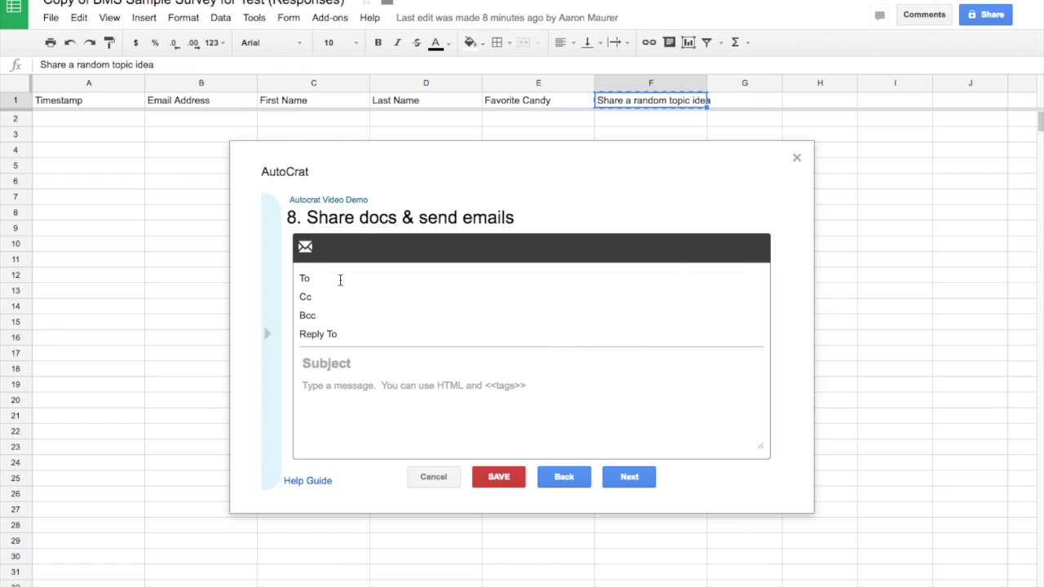
{"action": "left_click", "coordinate": [340, 279]}
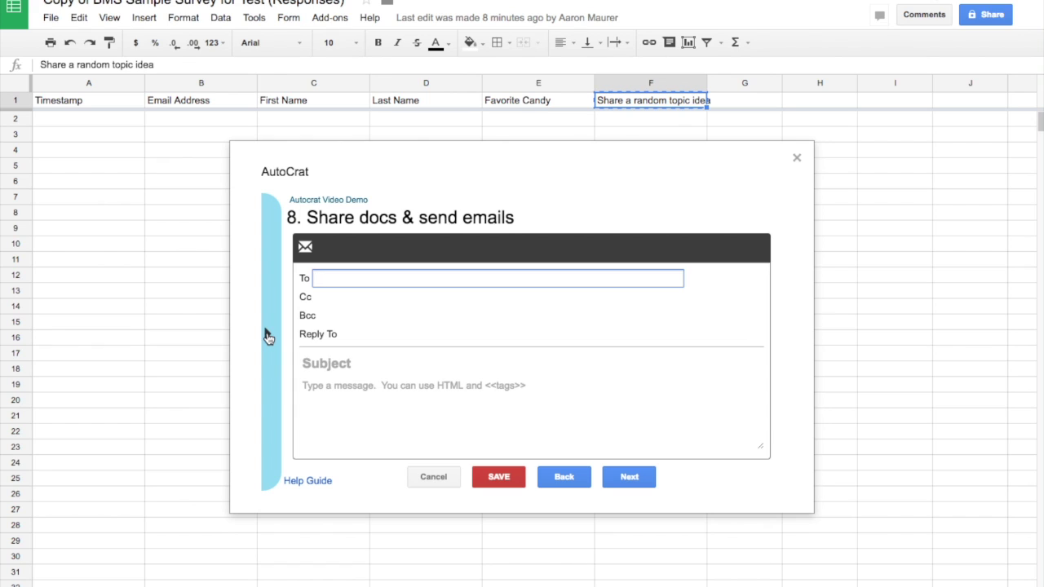
{"action": "left_click", "coordinate": [268, 337]}
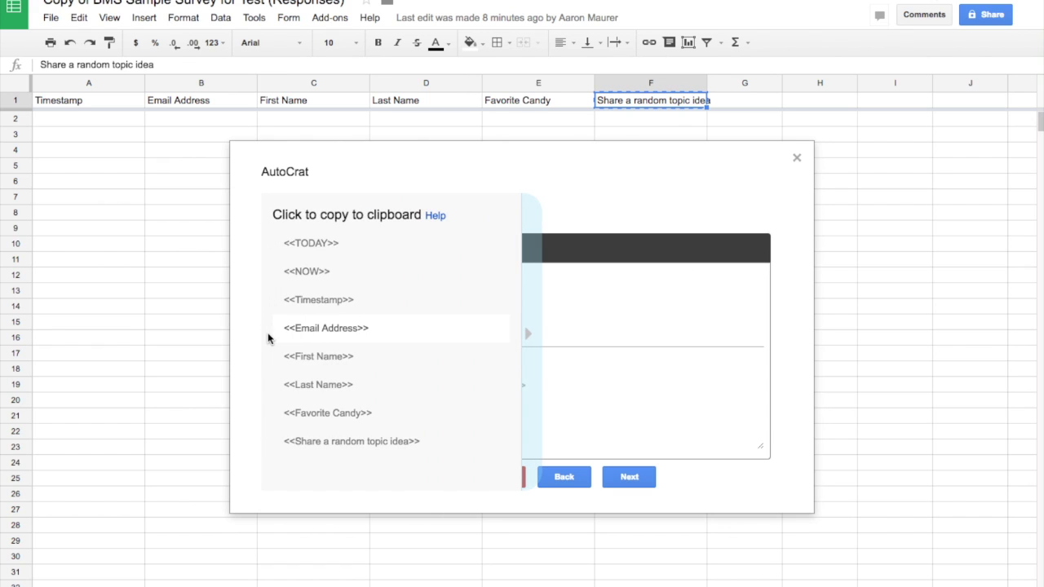
{"action": "left_click", "coordinate": [332, 332]}
{"action": "left_click", "coordinate": [338, 278]}
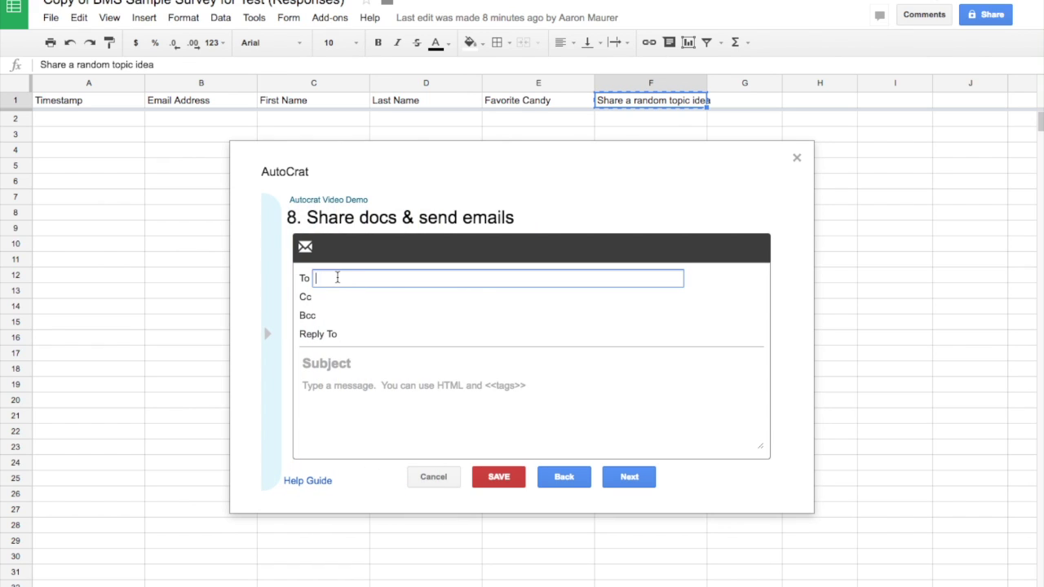
{"action": "right_click", "coordinate": [338, 277]}
{"action": "left_click", "coordinate": [368, 349]}
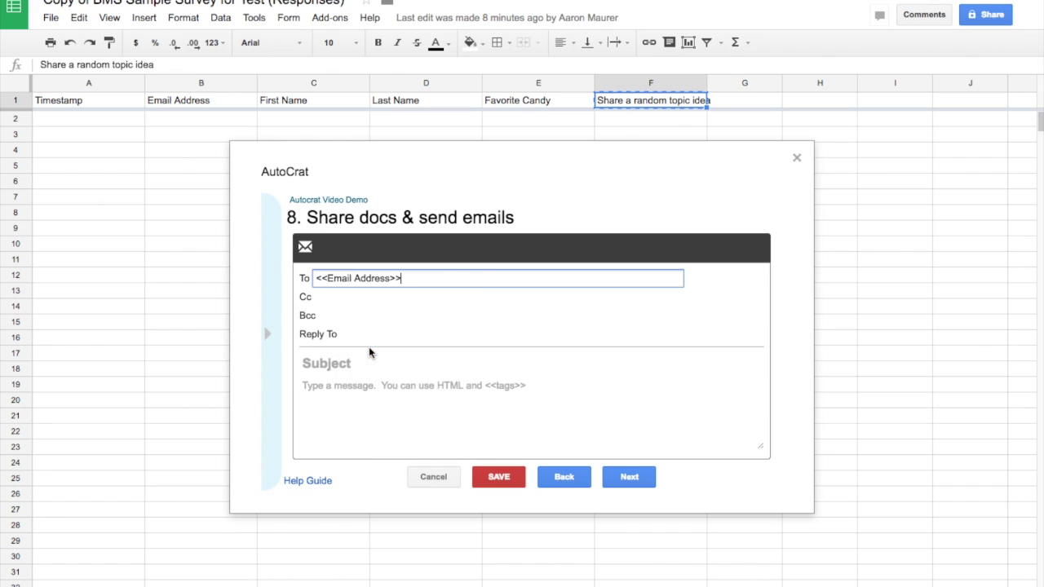
{"action": "left_click", "coordinate": [269, 337]}
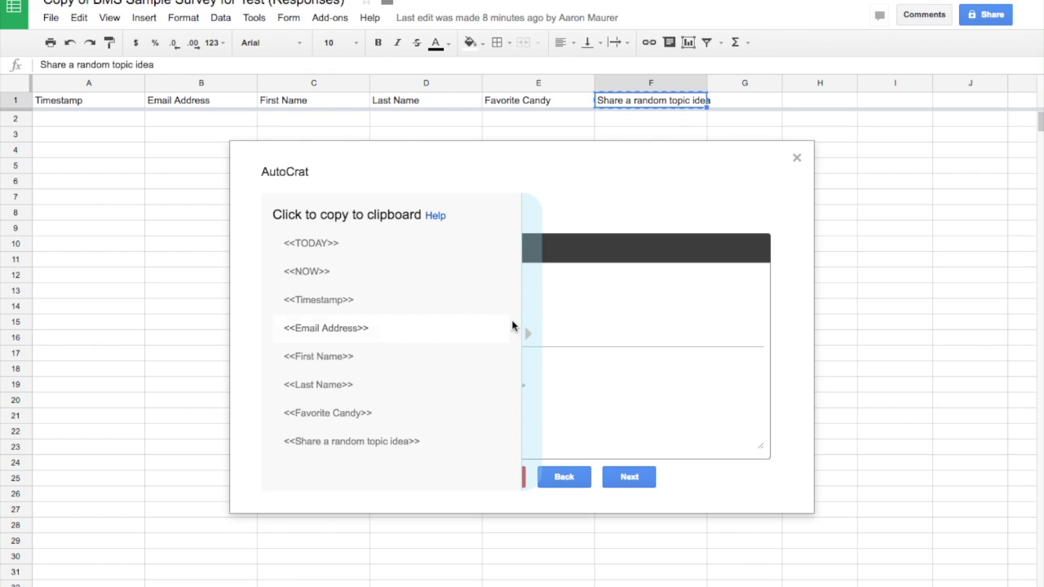
{"action": "left_click", "coordinate": [585, 313]}
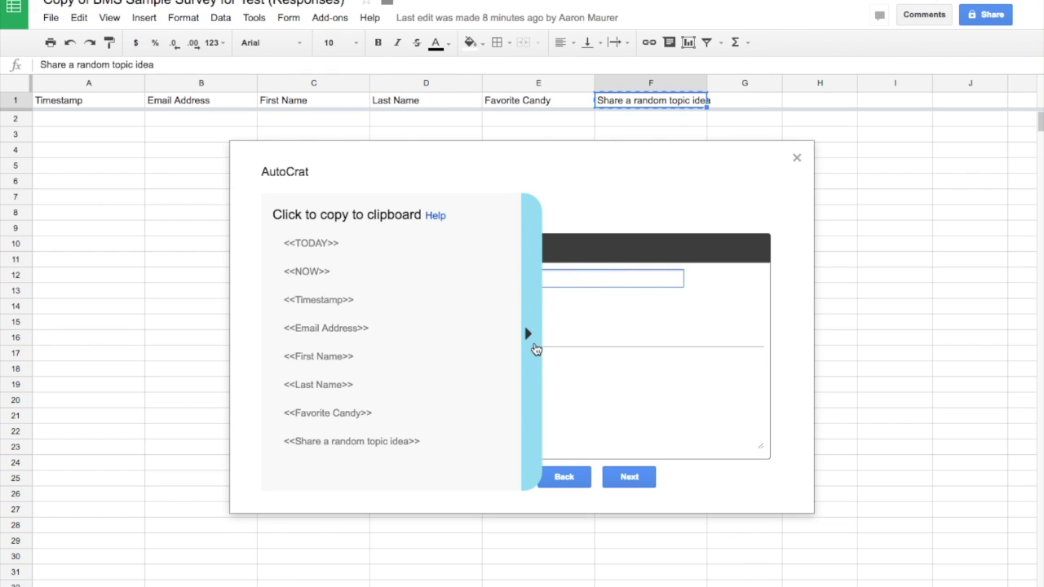
{"action": "left_click", "coordinate": [532, 341]}
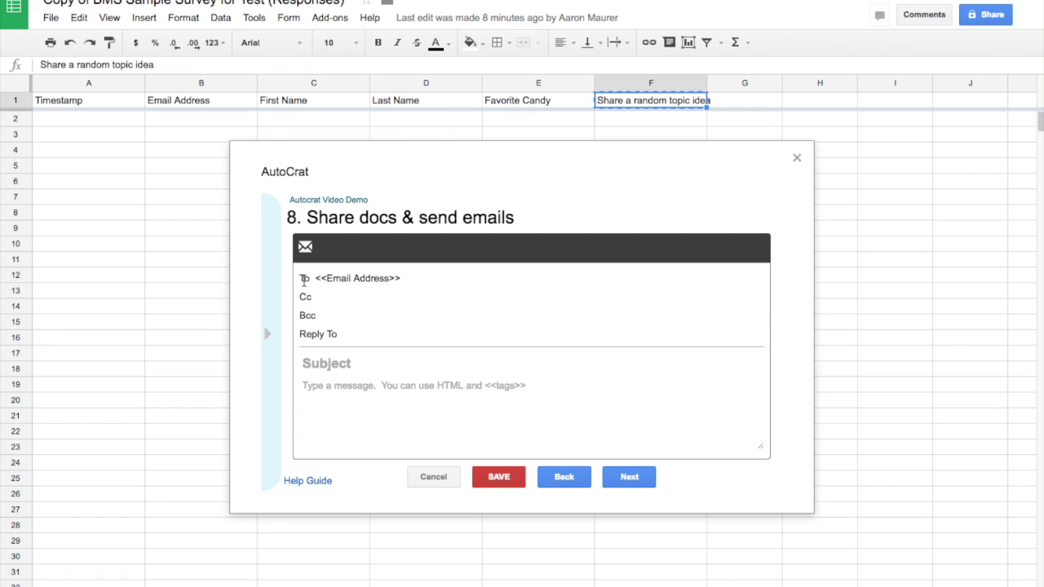
Step: Set subject 'Autocrat Video Demo' and a message greeting <<First Name>>: 'Hopefully this demo video works'
{"action": "left_click", "coordinate": [344, 364]}
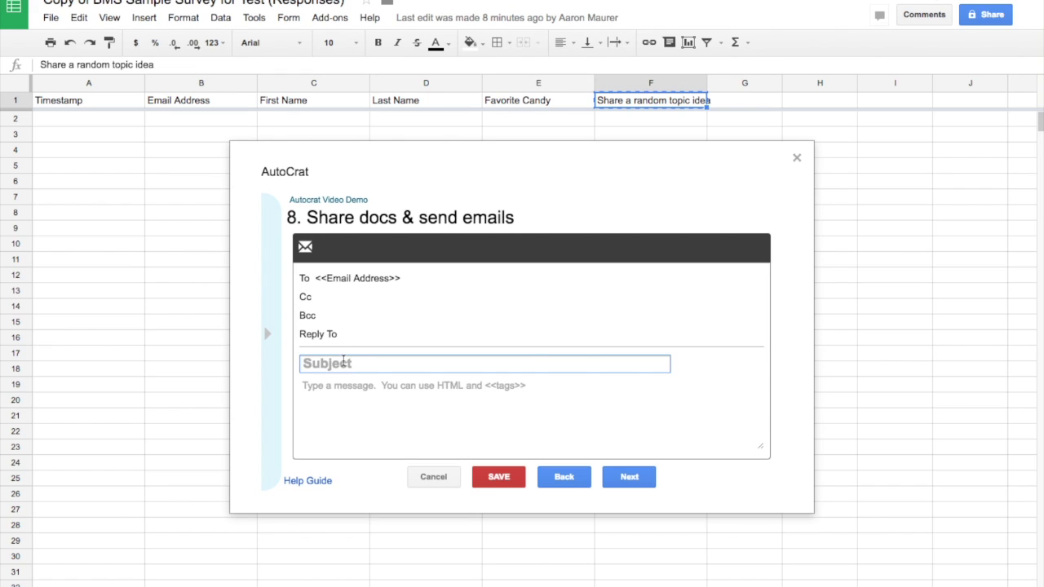
{"action": "type", "text": "Autocrat Video Demo"}
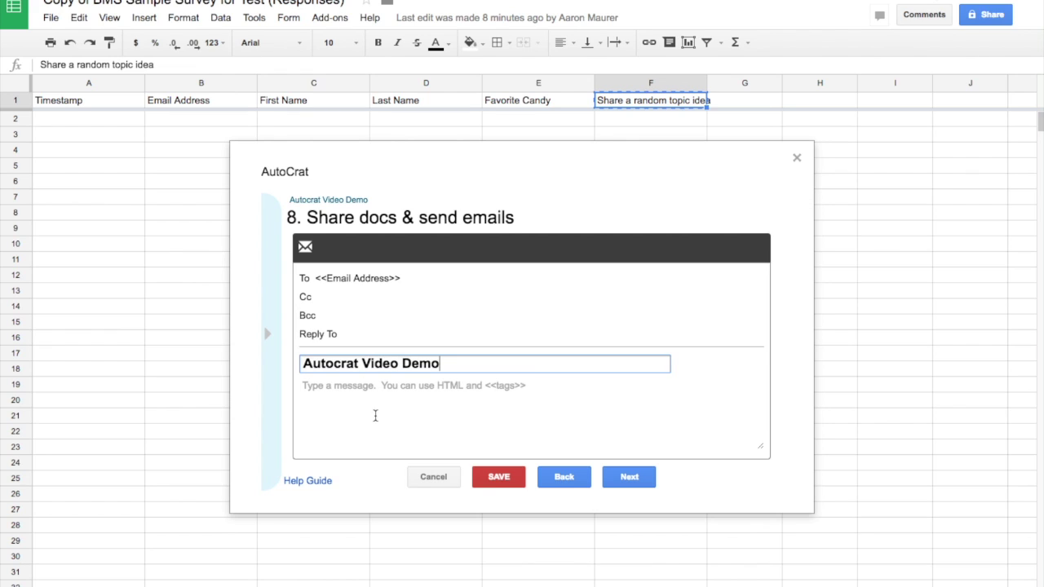
{"action": "left_click", "coordinate": [370, 400]}
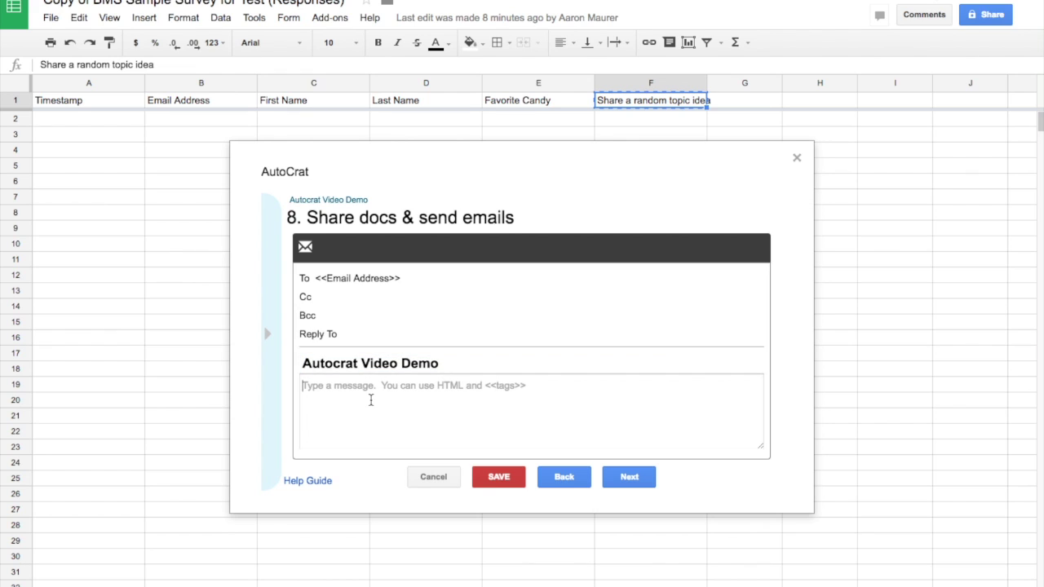
{"action": "type", "text": "Hello"}
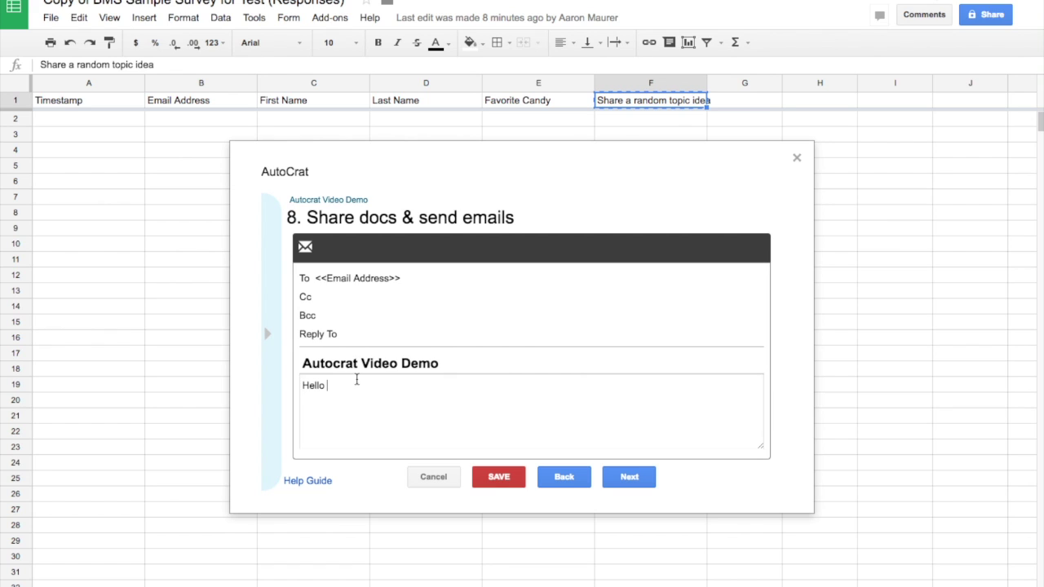
{"action": "mouse_move", "coordinate": [271, 341]}
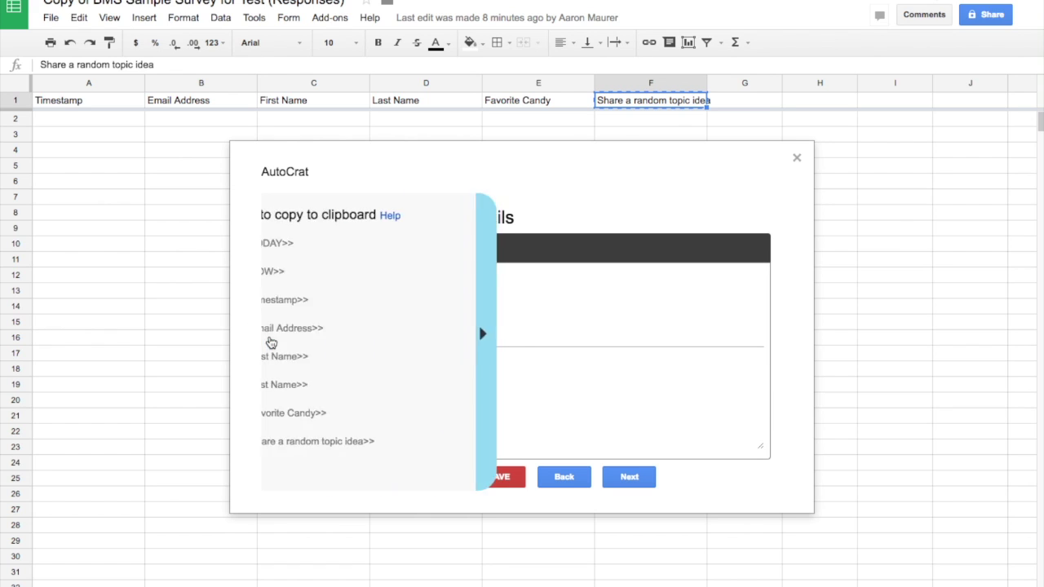
{"action": "left_click", "coordinate": [318, 356]}
{"action": "left_click", "coordinate": [409, 383]}
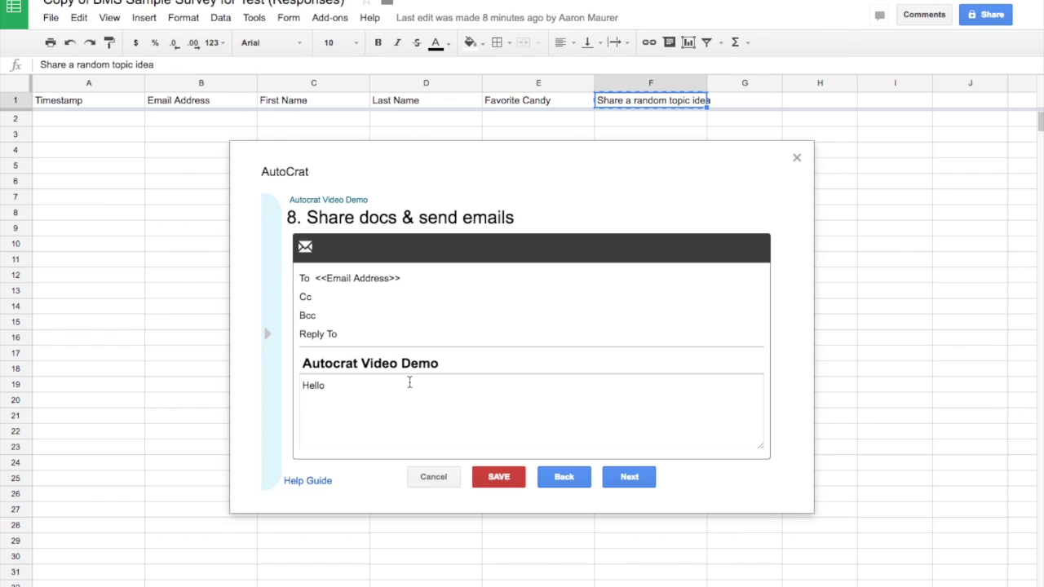
{"action": "type", "text": "<<First Name>>"}
{"action": "type", "text": "Hope"}
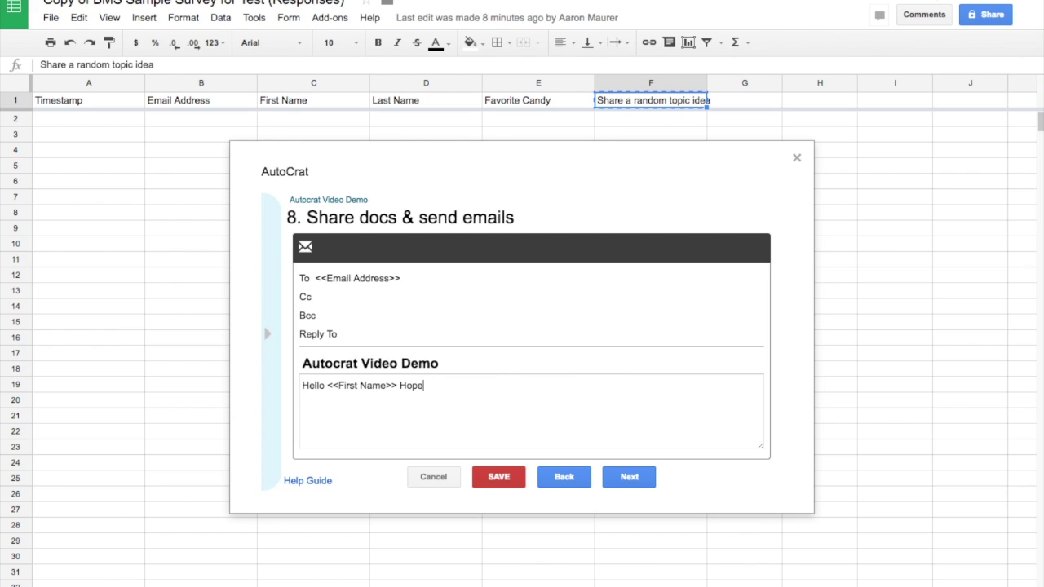
{"action": "type", "text": "fully this demo video works!"}
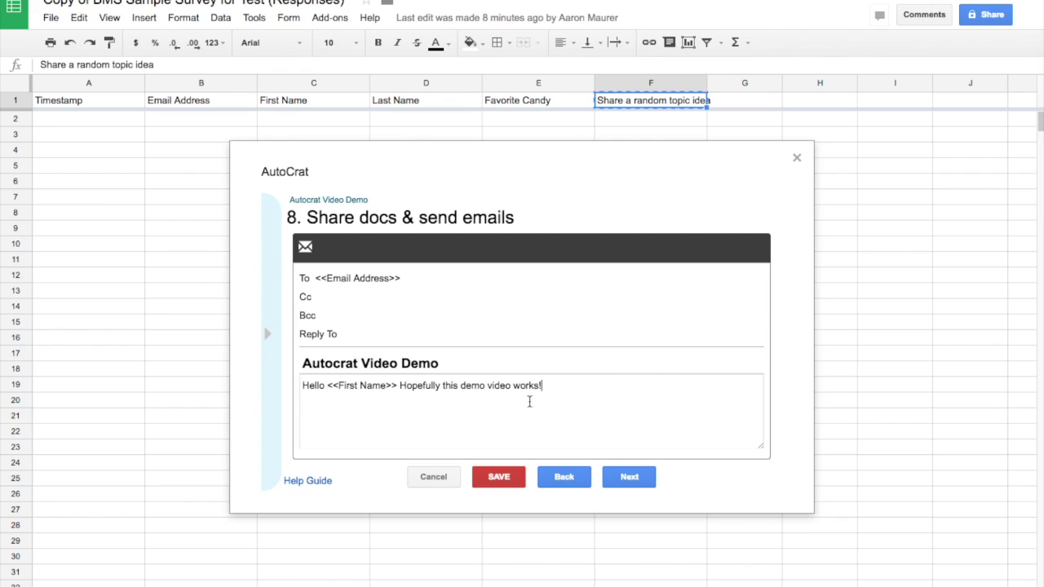
{"action": "left_click", "coordinate": [627, 480]}
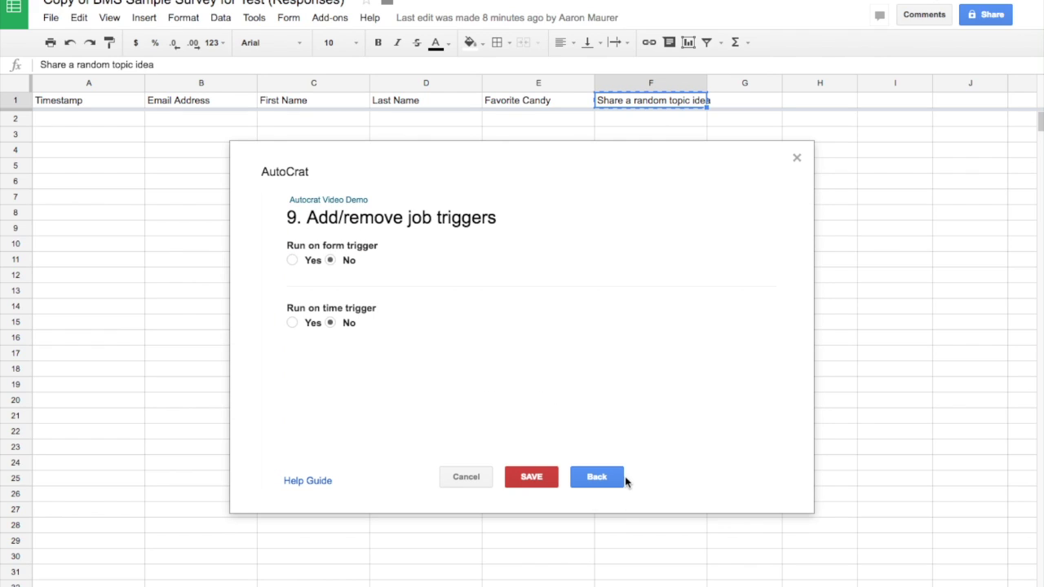
Step: Enable the form-submit trigger and an every-one-hour time trigger, then save the job
{"action": "left_click", "coordinate": [292, 260]}
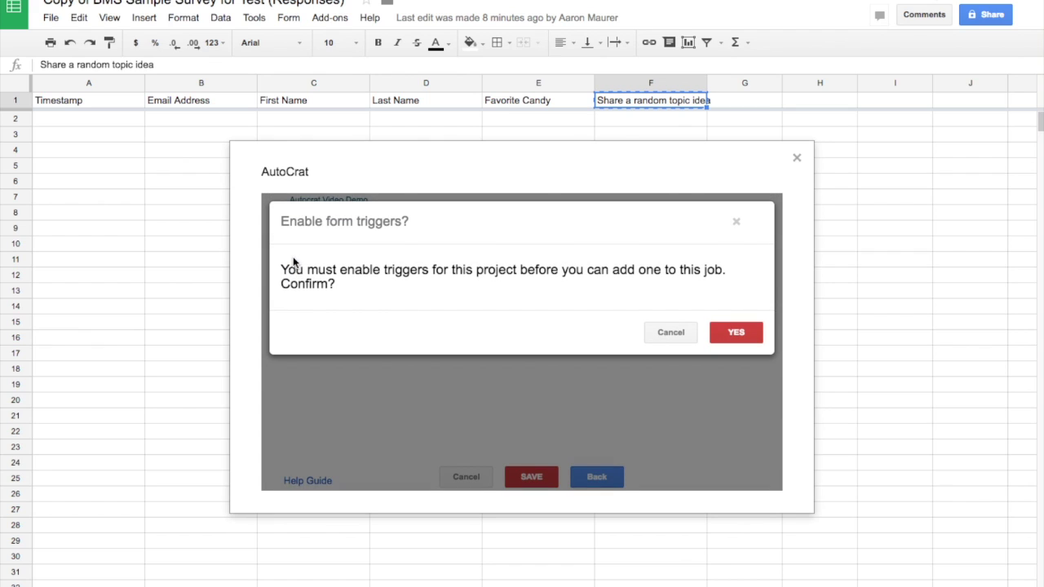
{"action": "left_click", "coordinate": [739, 334]}
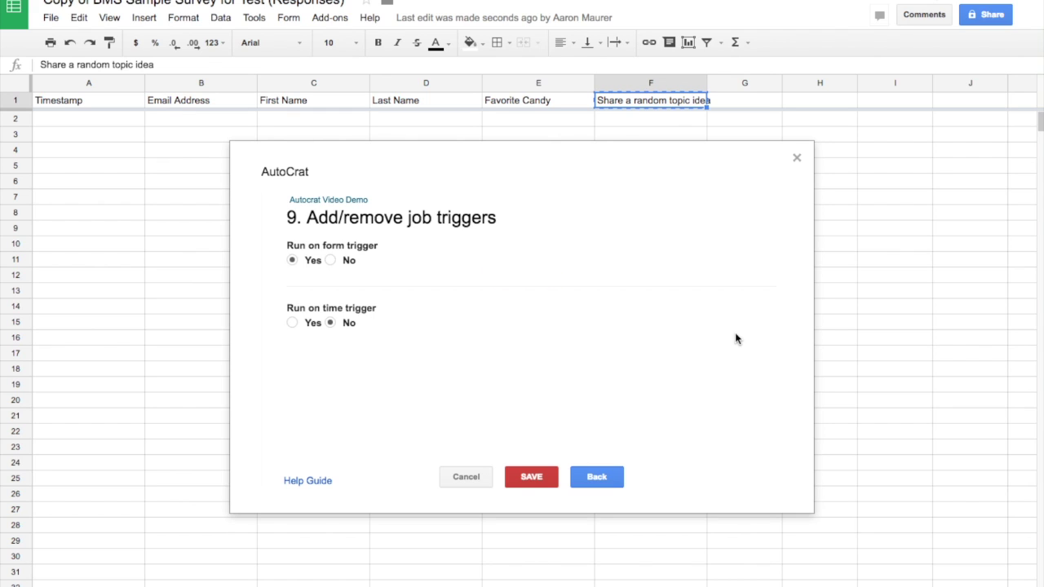
{"action": "left_click", "coordinate": [292, 322]}
{"action": "left_click", "coordinate": [337, 360]}
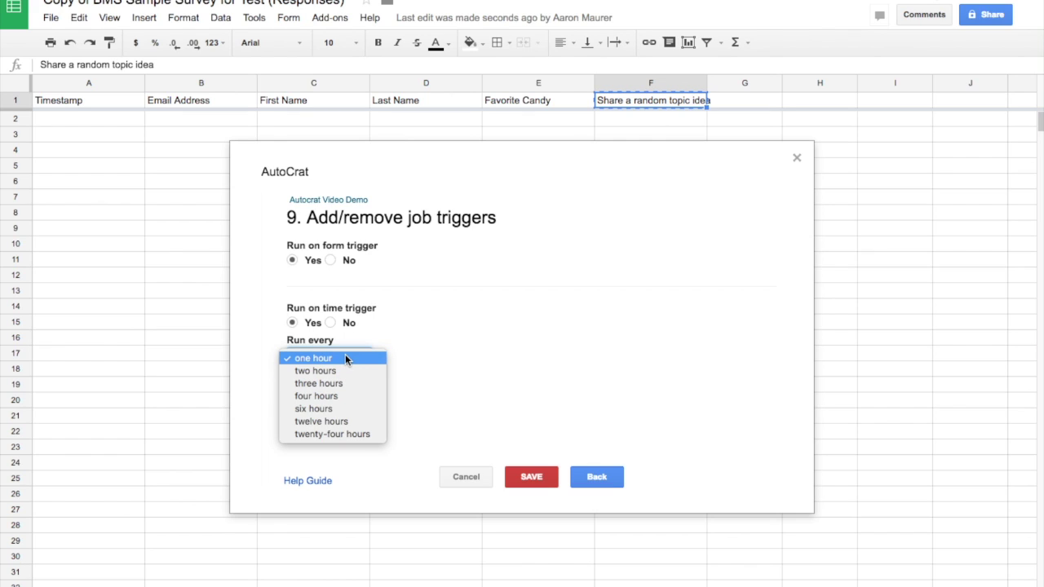
{"action": "left_click", "coordinate": [345, 358]}
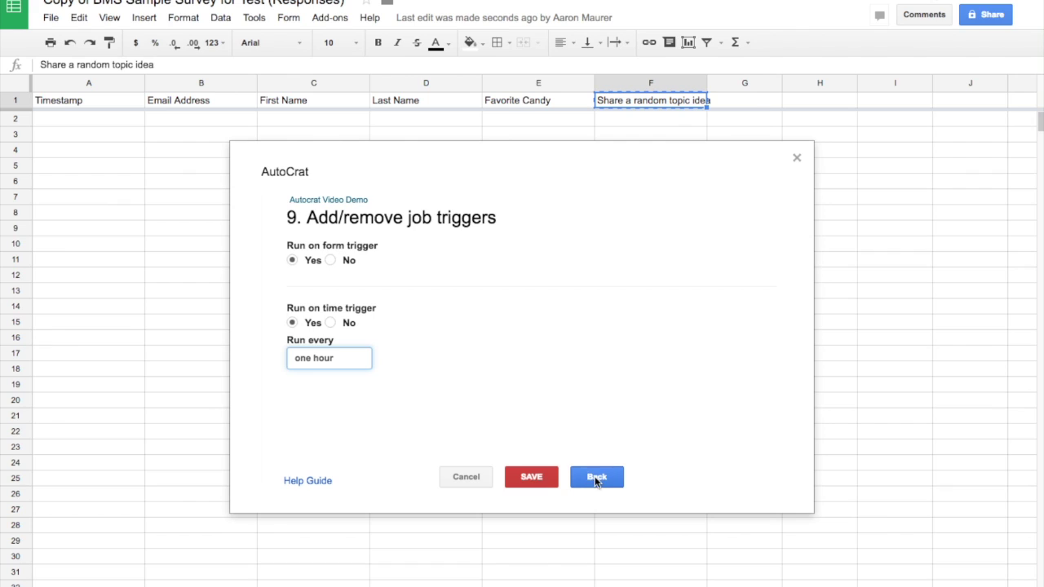
{"action": "left_click", "coordinate": [540, 479]}
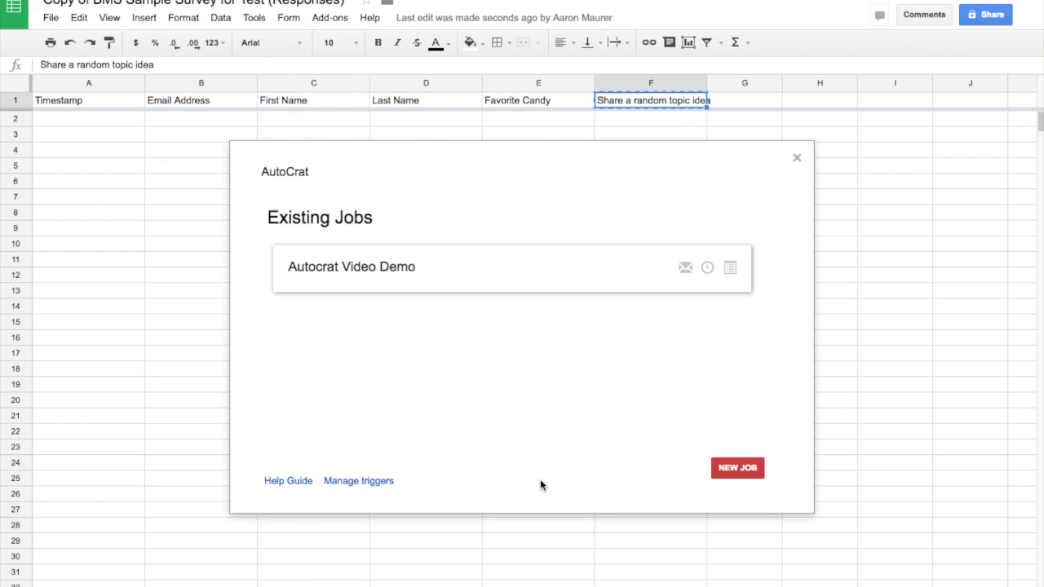
{"action": "mouse_move", "coordinate": [400, 261]}
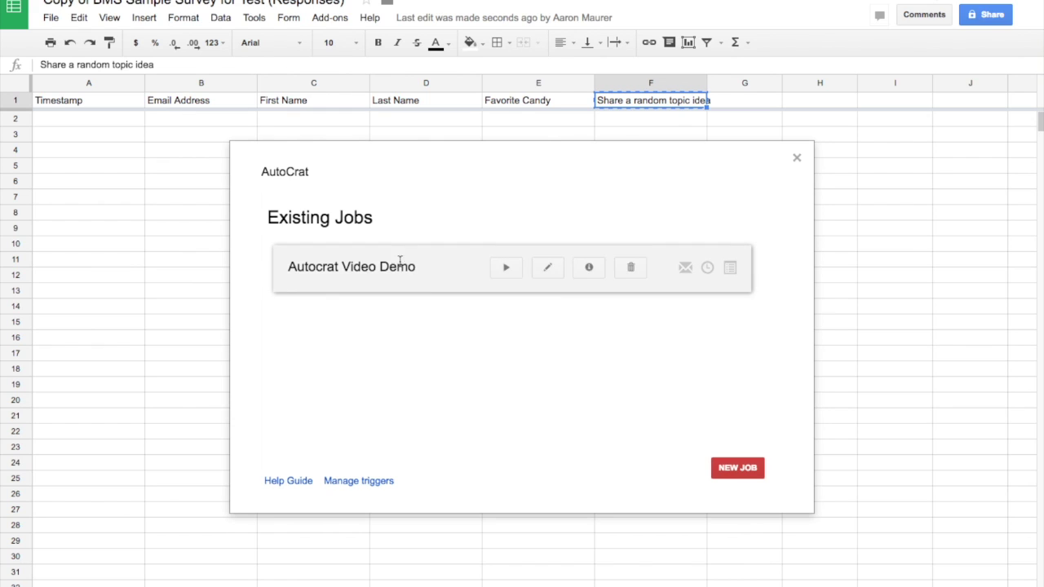
Step: Reopen autoCrat from Add-ons, run the Autocrat Video Demo job, and close the dialog
{"action": "left_click", "coordinate": [797, 159]}
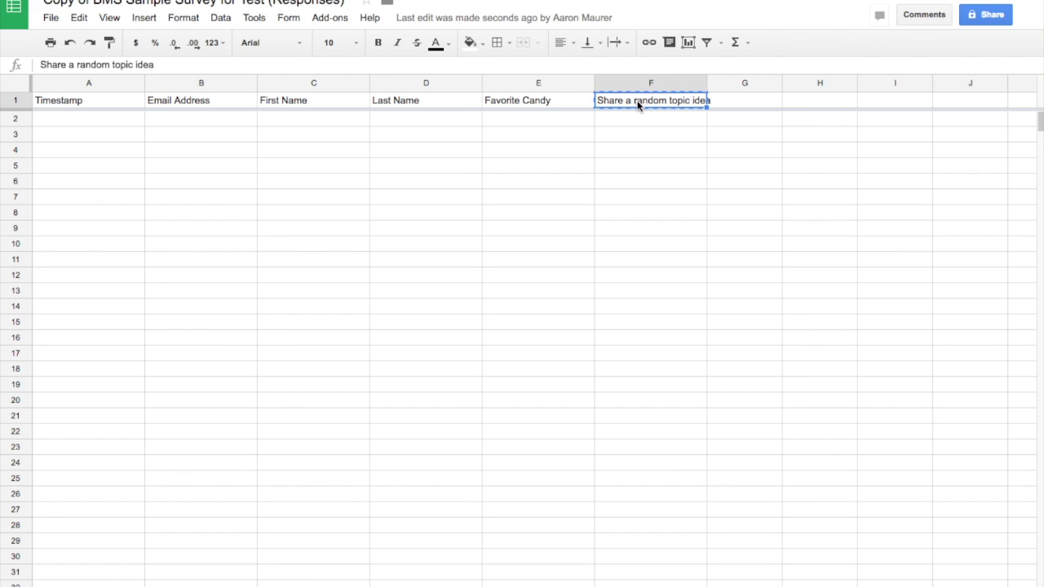
{"action": "left_click", "coordinate": [330, 18]}
{"action": "mouse_move", "coordinate": [347, 42]}
{"action": "left_click", "coordinate": [526, 48]}
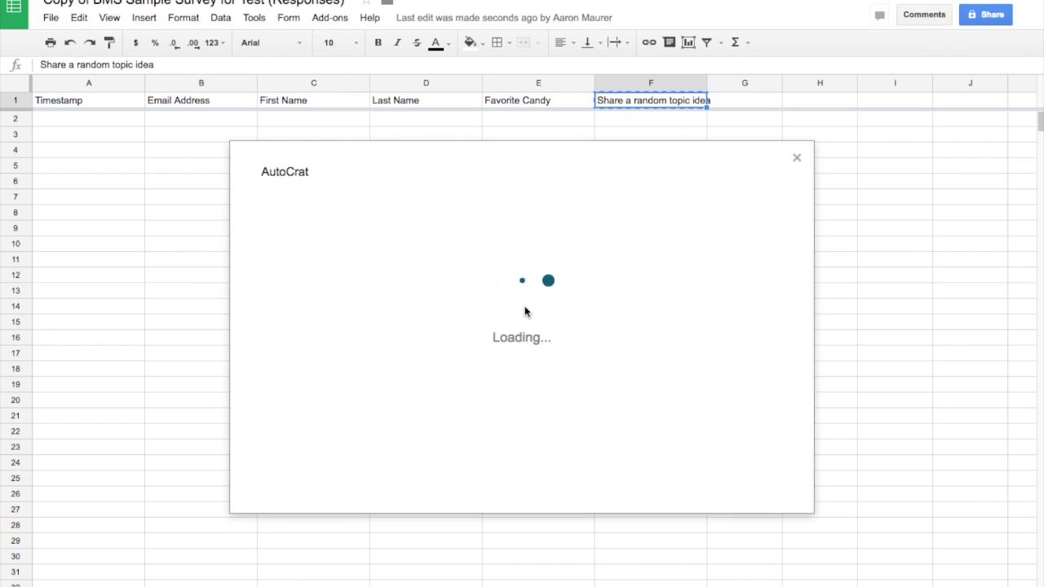
{"action": "mouse_move", "coordinate": [579, 272]}
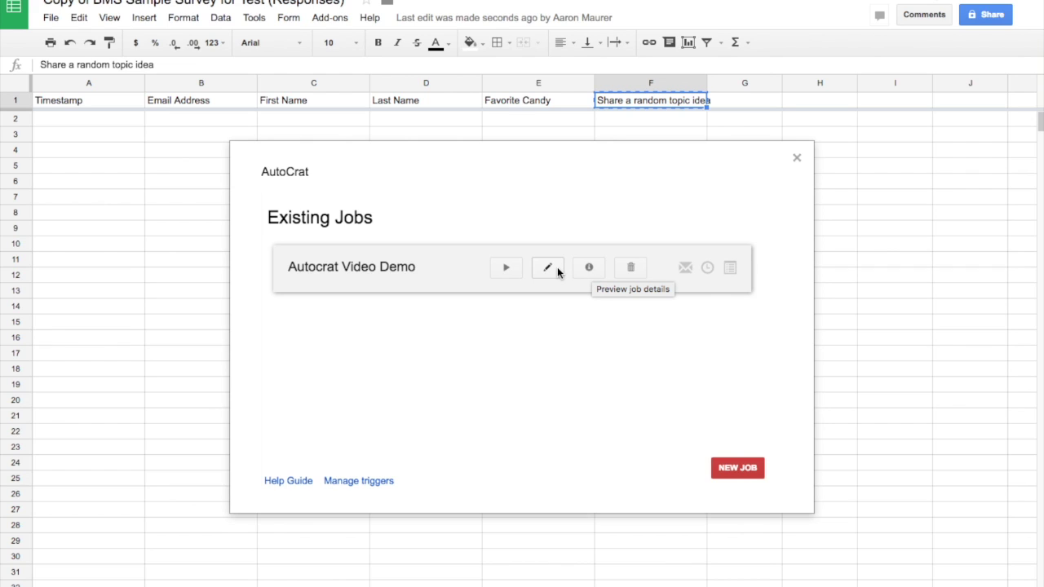
{"action": "left_click", "coordinate": [507, 268]}
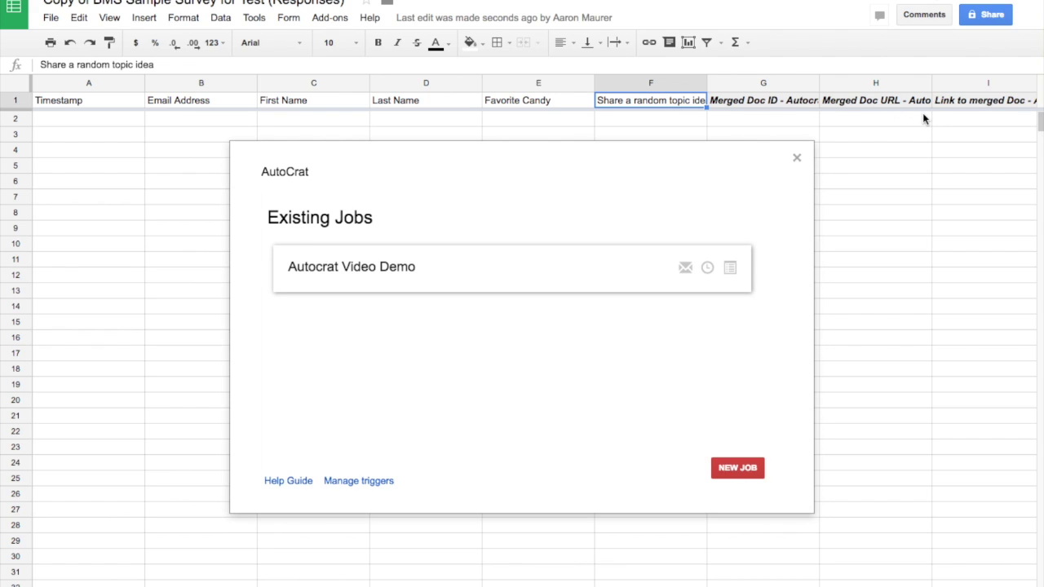
{"action": "left_click", "coordinate": [797, 158]}
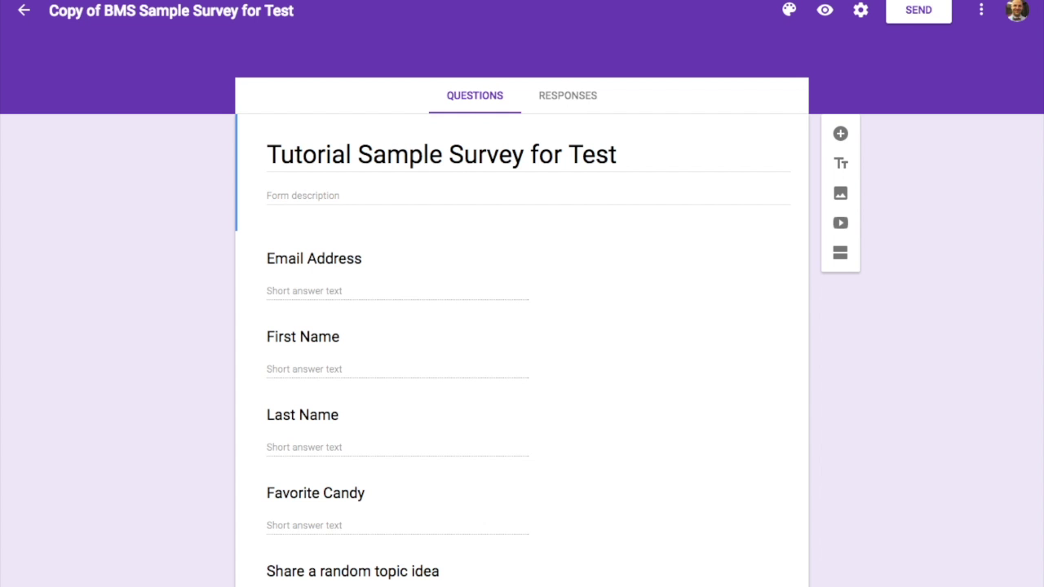
Step: Send the form to your own address with subject 'Fill out', message 'now', form included
{"action": "left_click", "coordinate": [356, 294]}
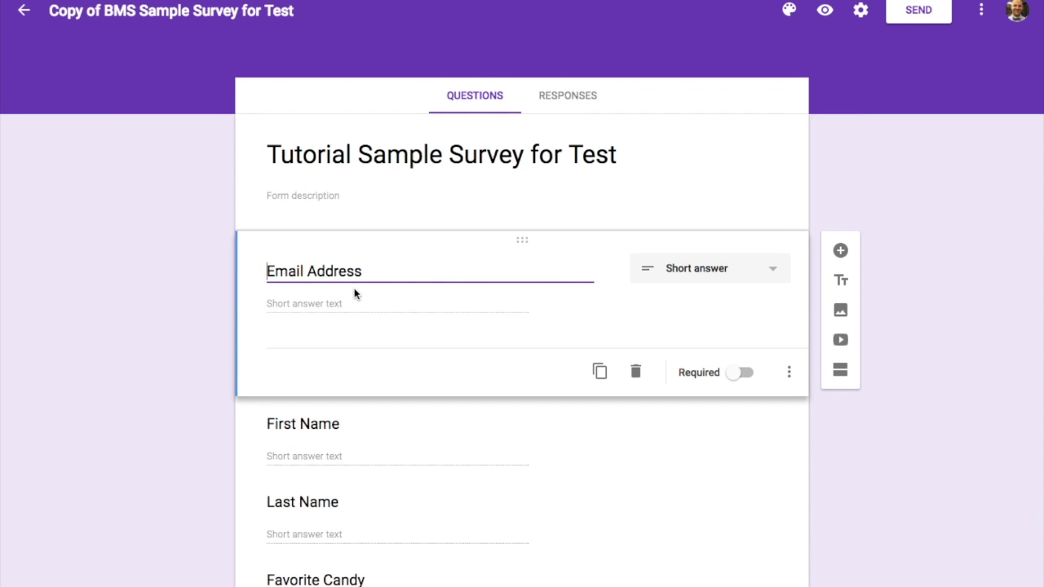
{"action": "left_click", "coordinate": [908, 16]}
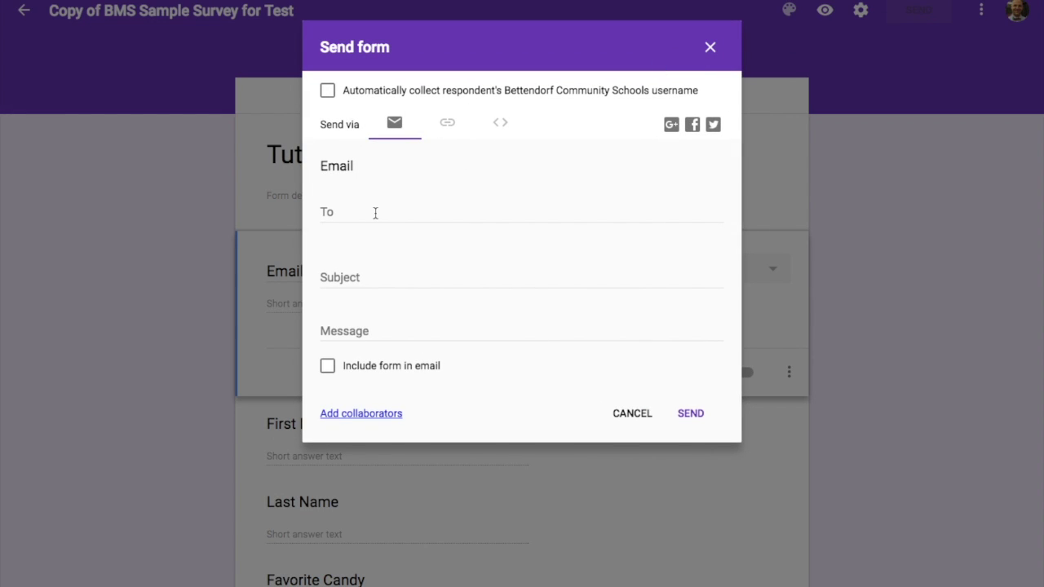
{"action": "left_click", "coordinate": [377, 214]}
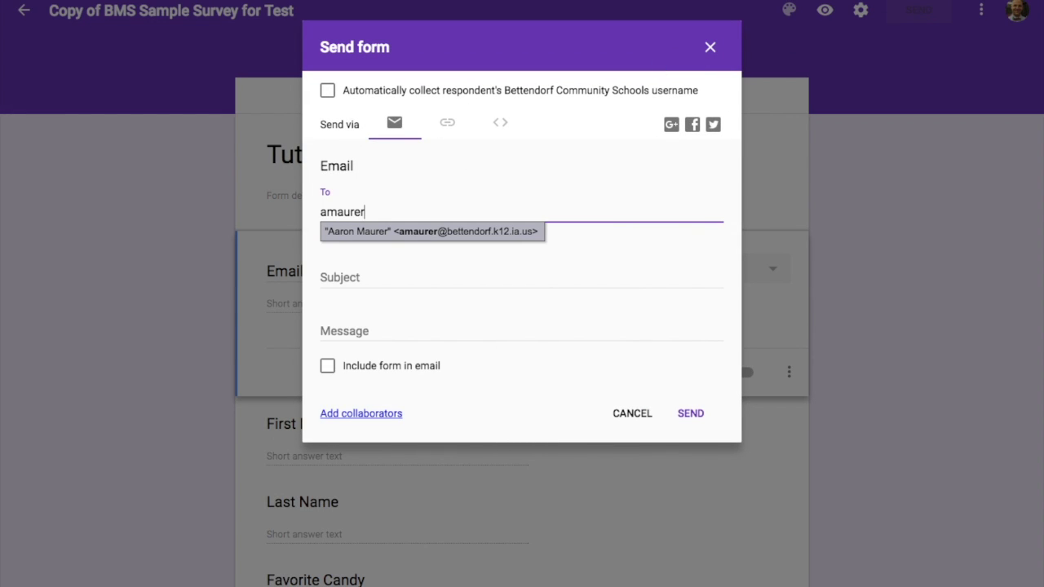
{"action": "key", "text": "Return"}
{"action": "key", "text": "Tab"}
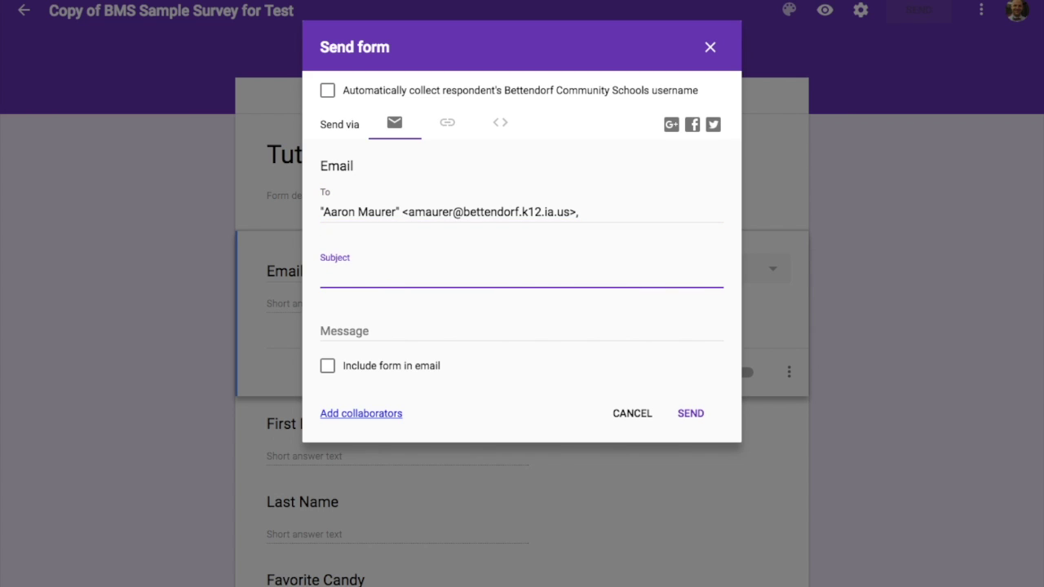
{"action": "type", "text": "Fill out"}
{"action": "key", "text": "Tab"}
{"action": "type", "text": "now"}
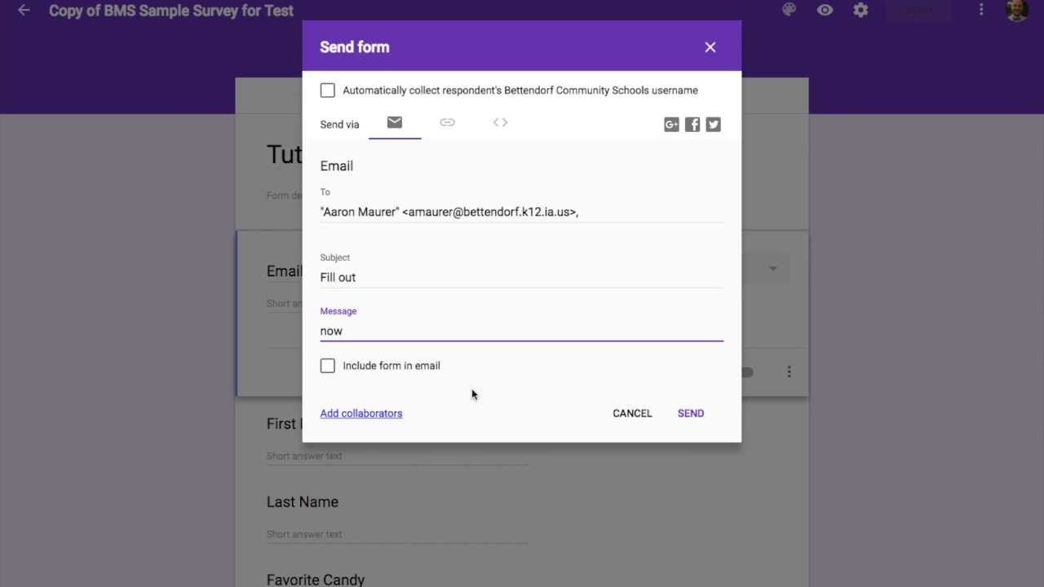
{"action": "left_click", "coordinate": [331, 371]}
{"action": "left_click", "coordinate": [689, 413]}
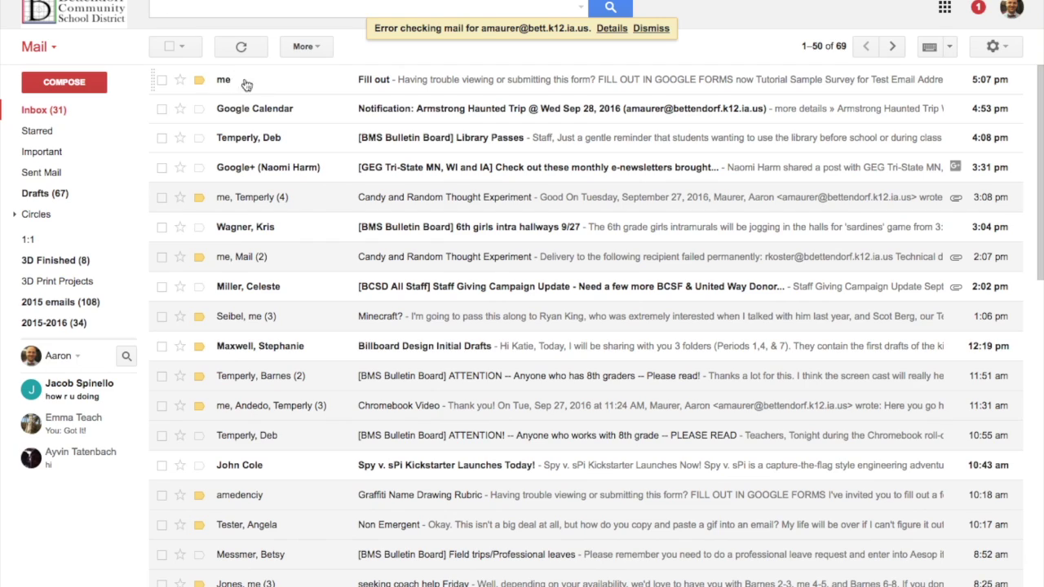
Step: In the Fill out email, answer with your email, first and last name, and Skittles, then submit
{"action": "left_click", "coordinate": [242, 81]}
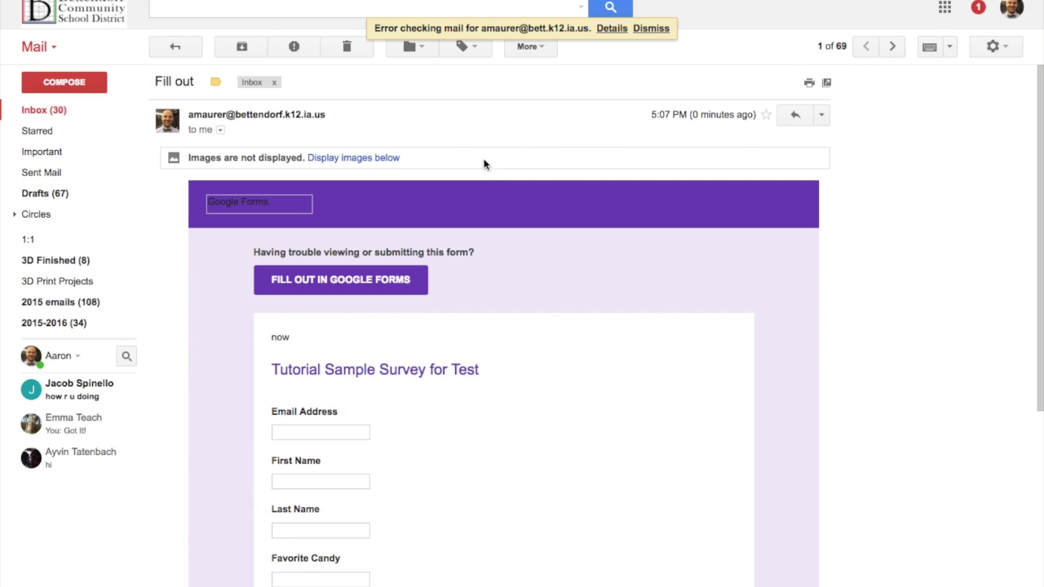
{"action": "left_click", "coordinate": [347, 438]}
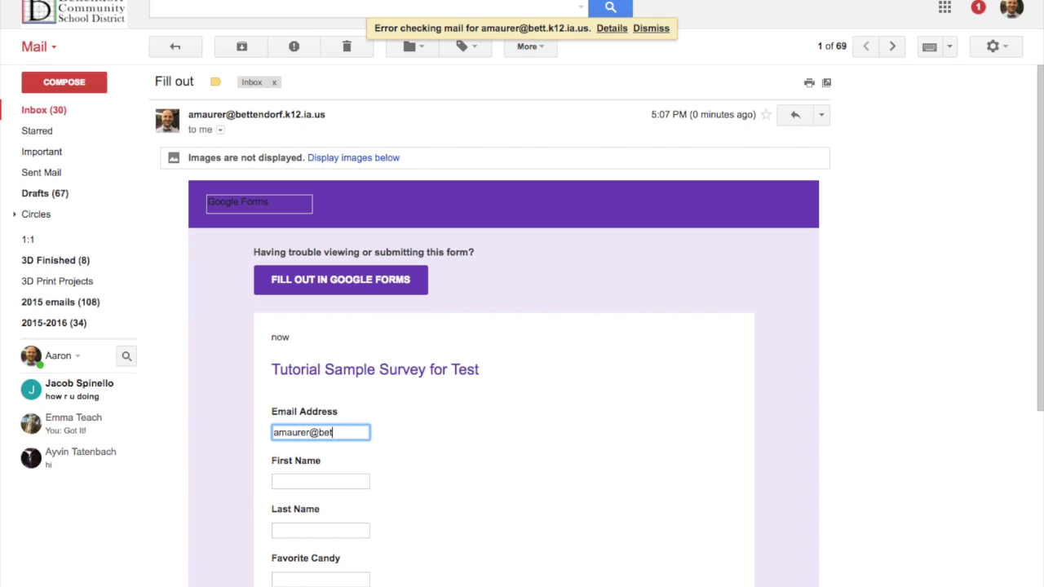
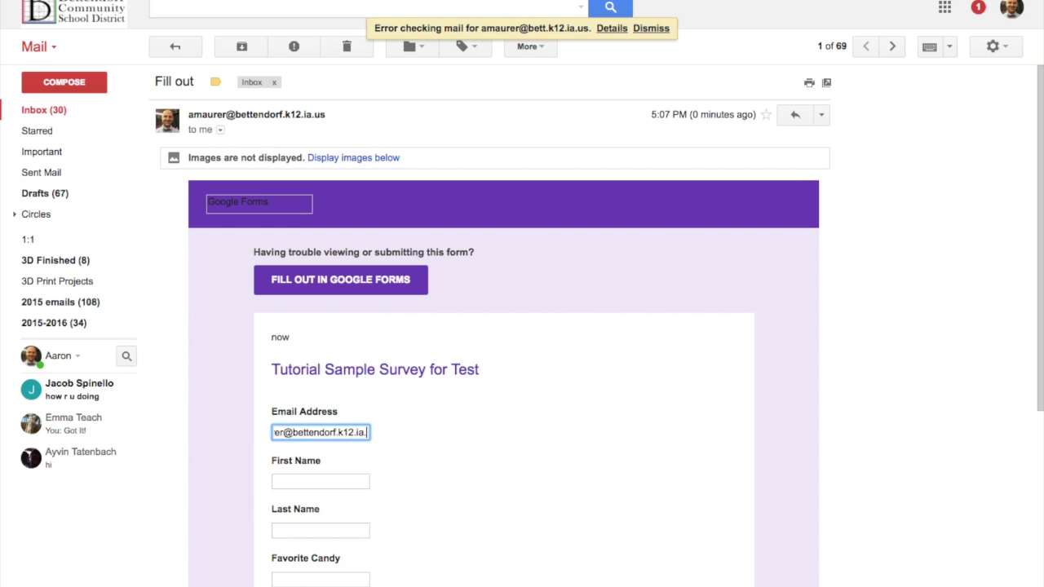
{"action": "key", "text": "Tab"}
{"action": "key", "text": "Tab"}
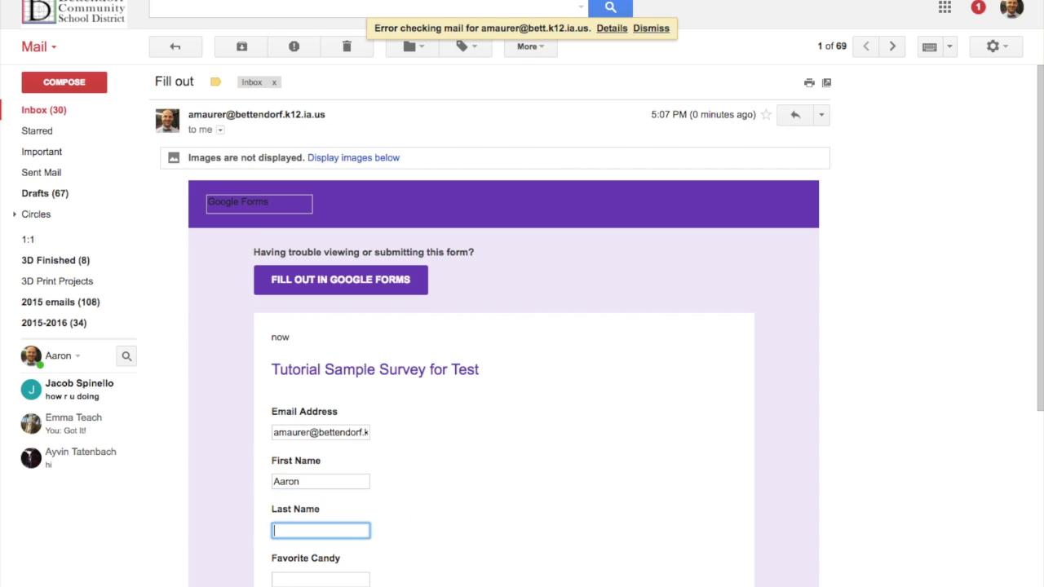
{"action": "key", "text": "Tab"}
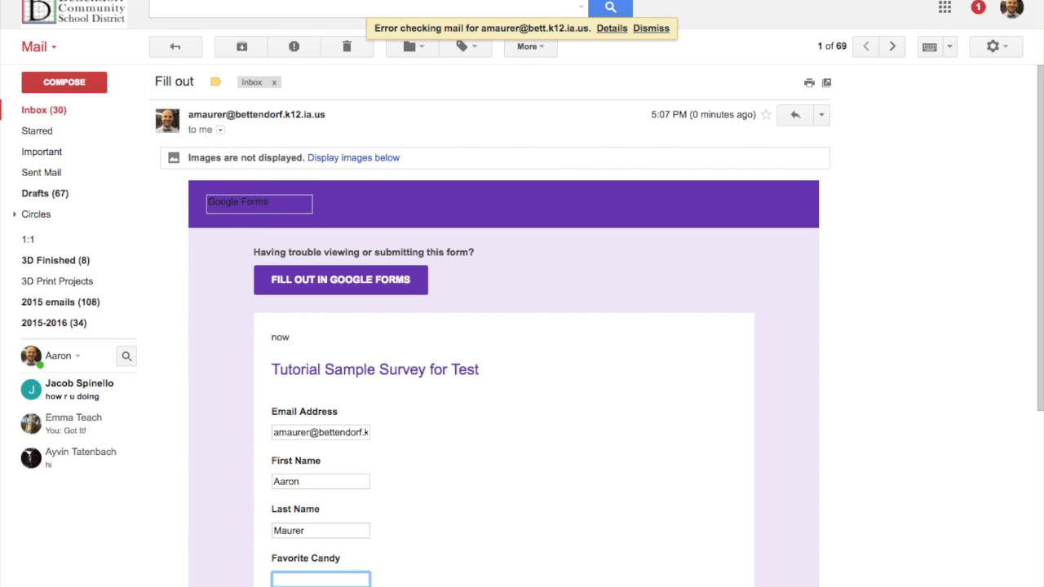
{"action": "key", "text": "Tab"}
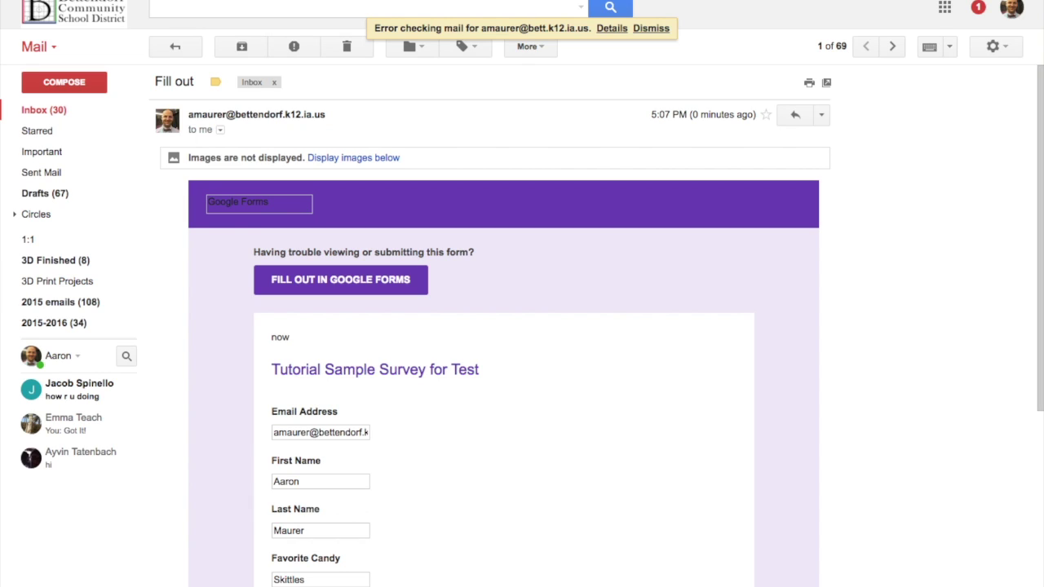
{"action": "scroll", "coordinate": [522, 503], "scroll_direction": "down", "scroll_amount": 3}
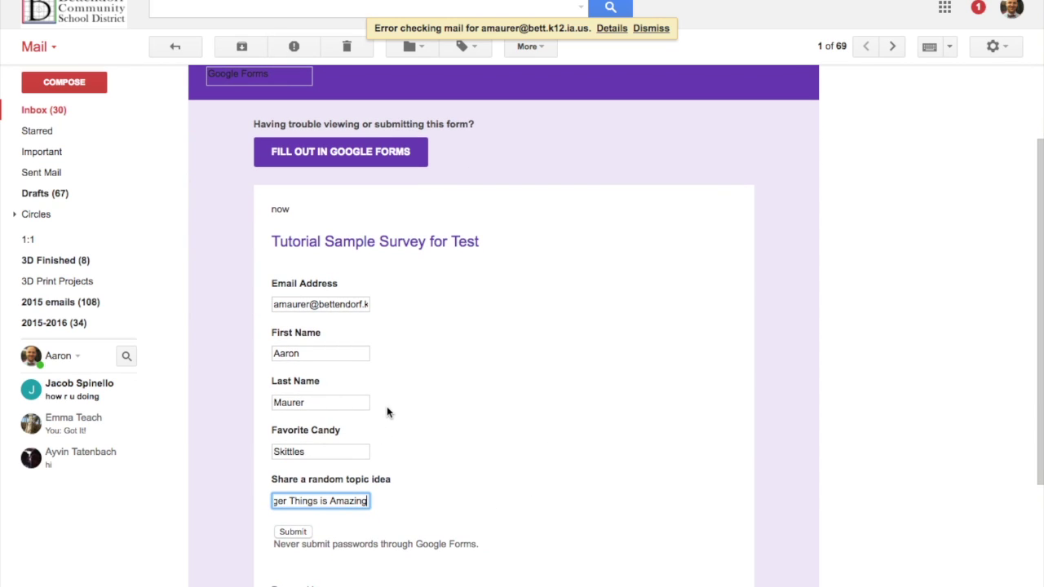
{"action": "left_click", "coordinate": [295, 532]}
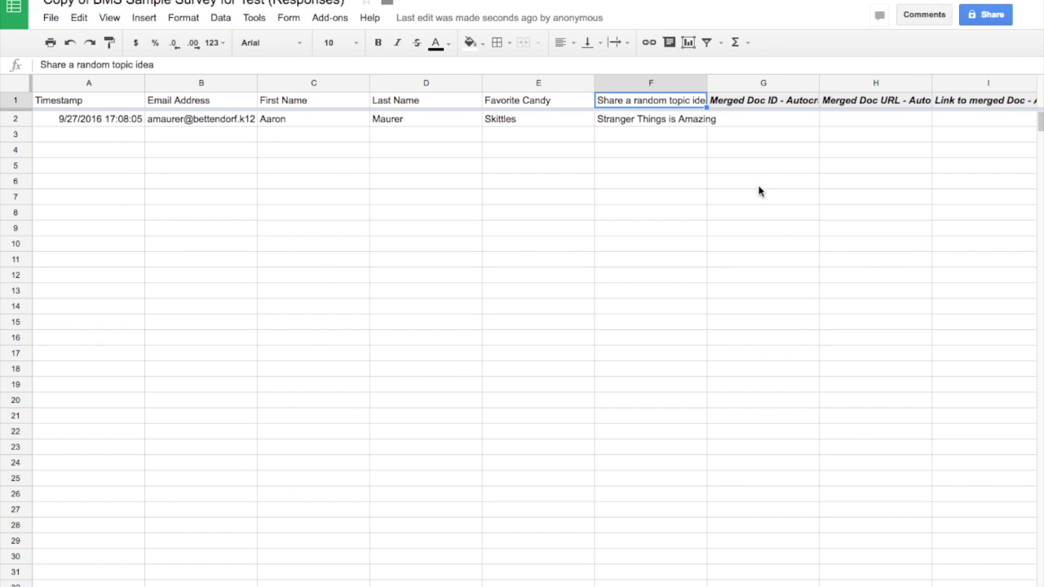
Step: Launch autoCrat from Add-ons to merge row 2, close it, and review the new result columns
{"action": "scroll", "coordinate": [758, 190], "scroll_direction": "right", "scroll_amount": 3}
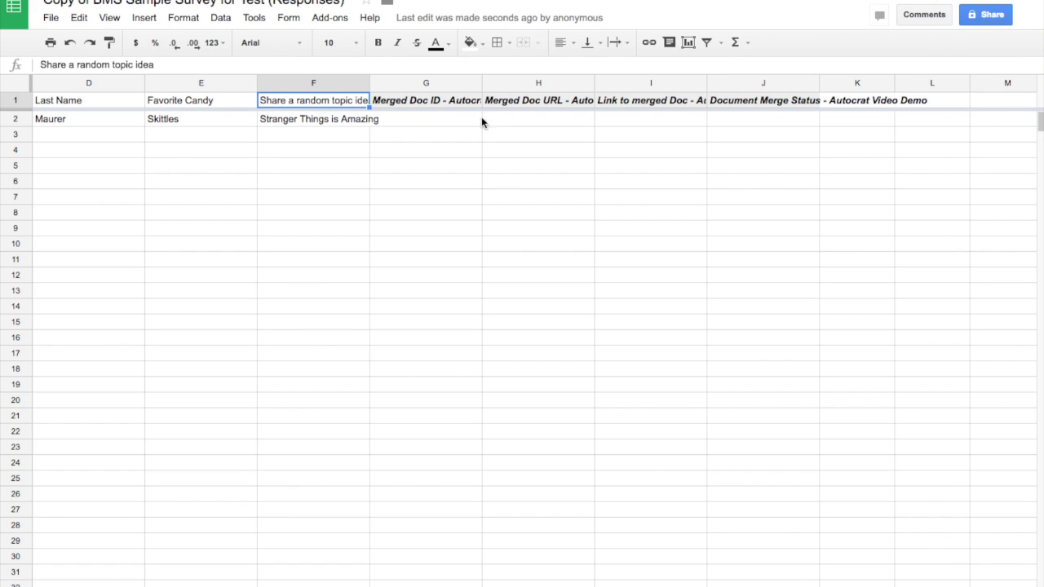
{"action": "left_click", "coordinate": [326, 17]}
{"action": "mouse_move", "coordinate": [337, 41]}
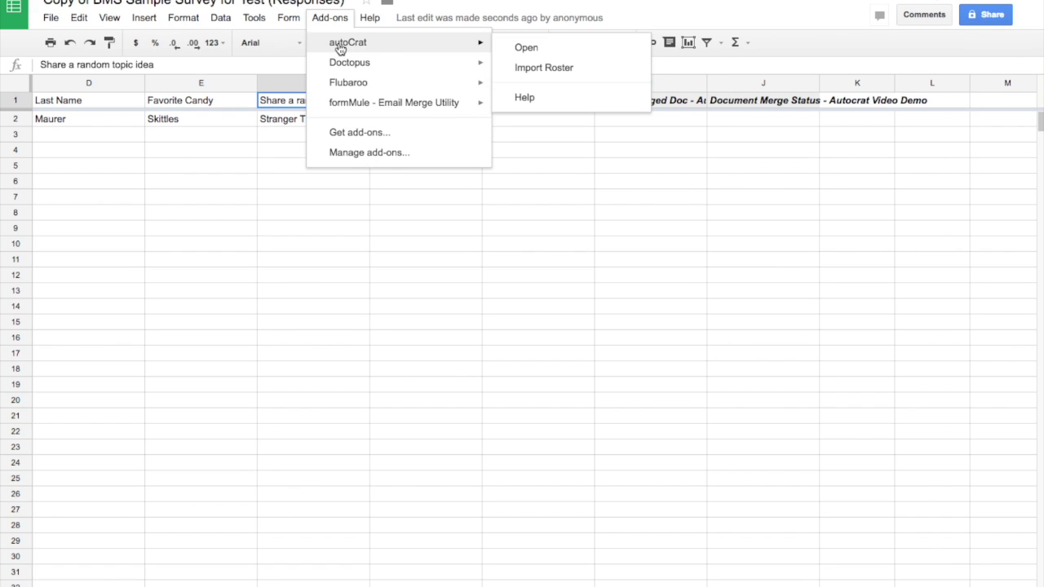
{"action": "left_click", "coordinate": [571, 49]}
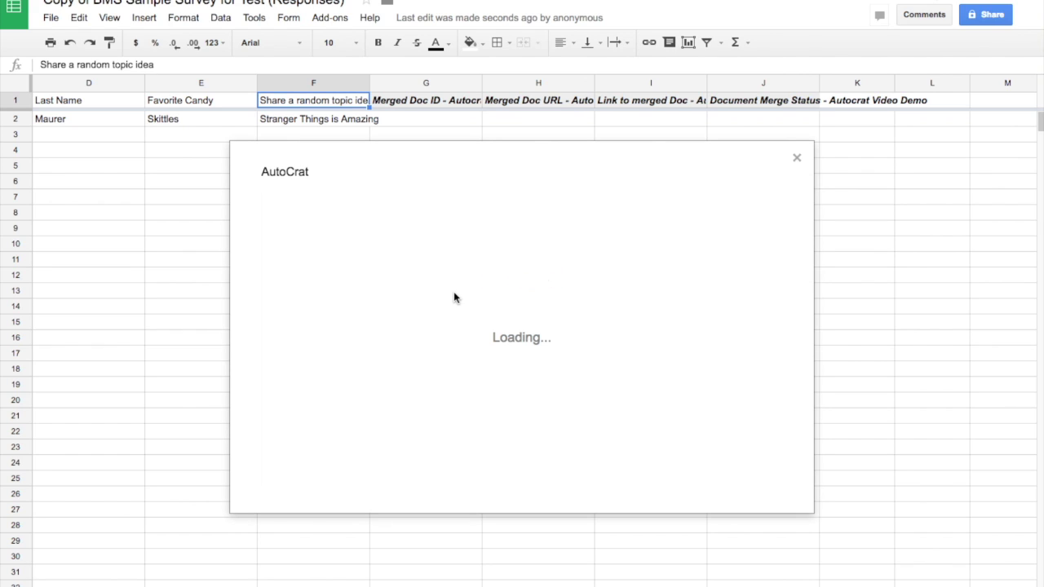
{"action": "left_click", "coordinate": [797, 157]}
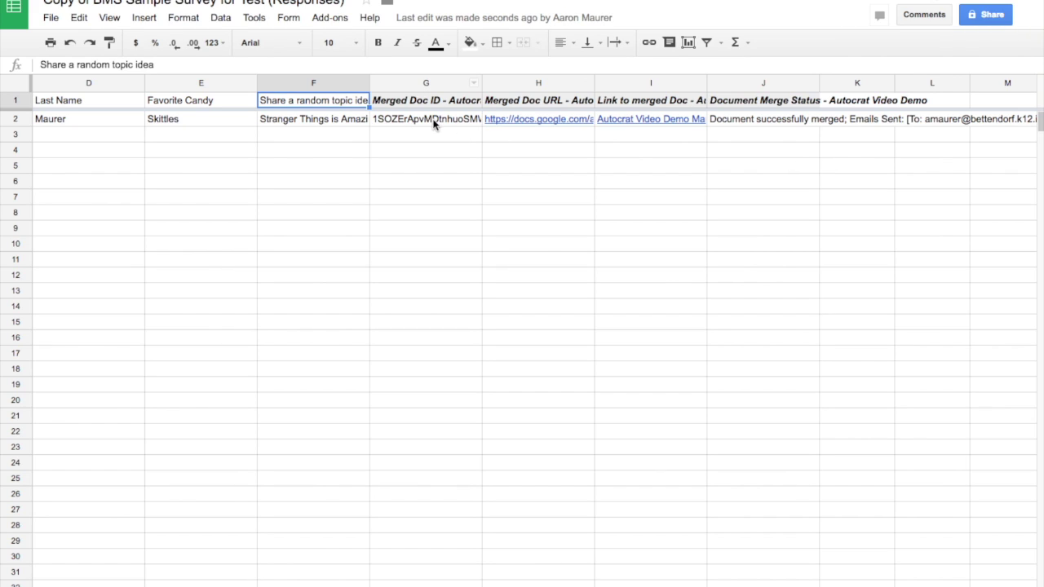
{"action": "scroll", "coordinate": [440, 121], "scroll_direction": "right", "scroll_amount": 5}
{"action": "scroll", "coordinate": [440, 121], "scroll_direction": "left", "scroll_amount": 2}
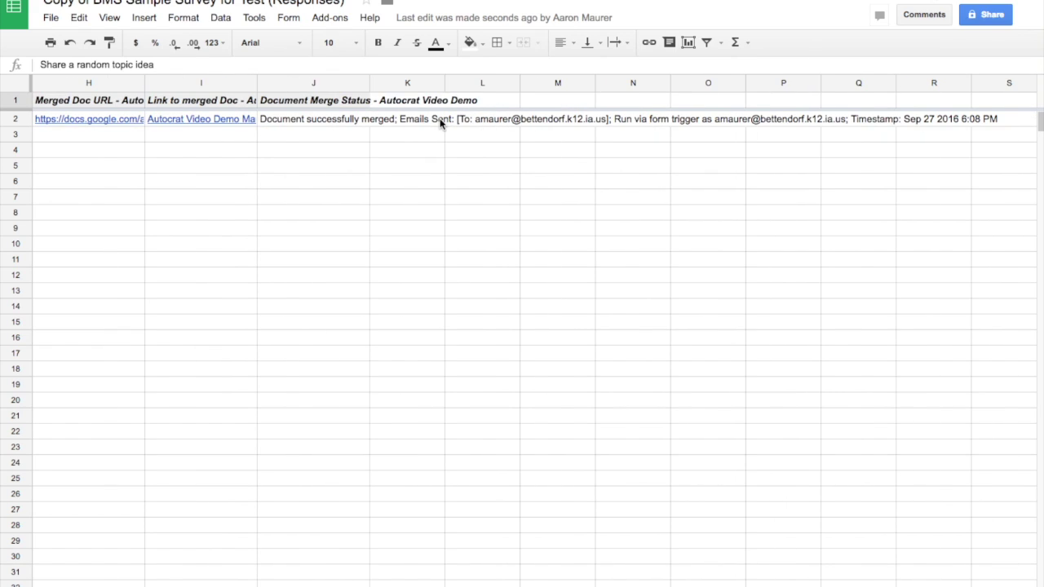
{"action": "scroll", "coordinate": [441, 123], "scroll_direction": "left", "scroll_amount": 3}
{"action": "scroll", "coordinate": [441, 122], "scroll_direction": "right", "scroll_amount": 3}
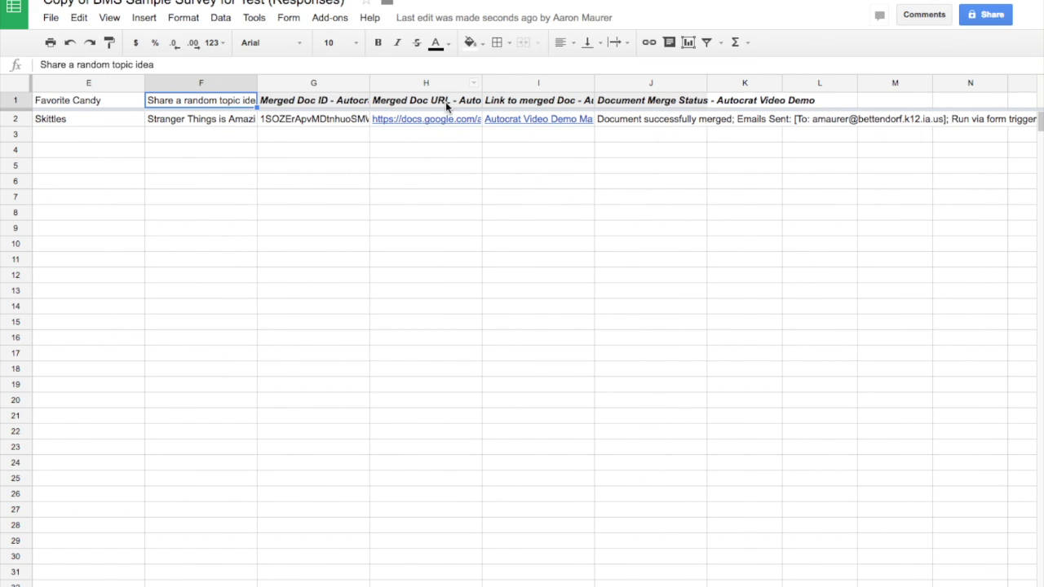
Step: Widen column H and open the merged document from the link in cell I2
{"action": "left_click_drag", "start_coordinate": [483, 84], "coordinate": [535, 83]}
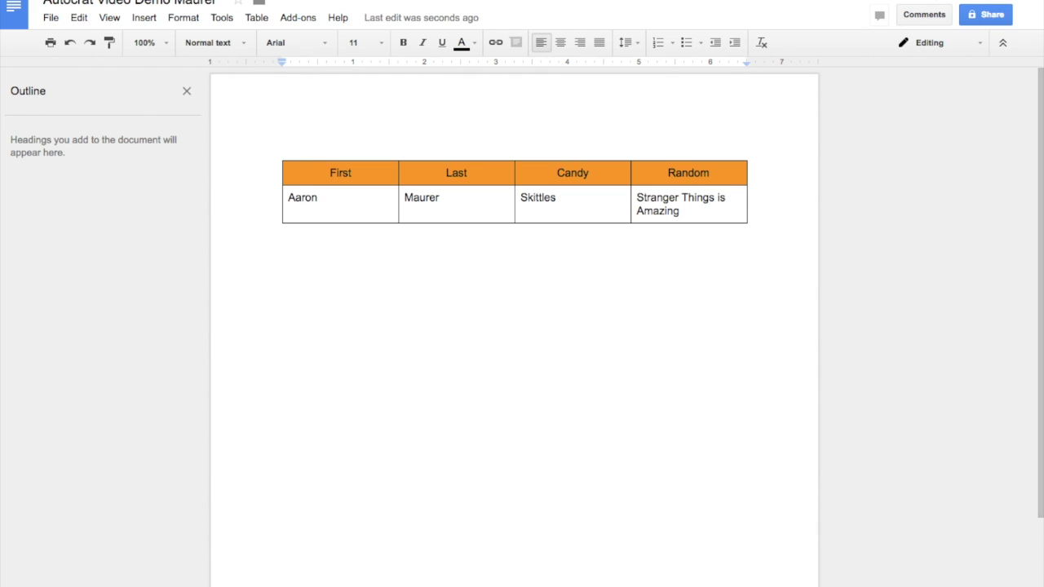
{"action": "key", "text": "ctrl+Tab"}
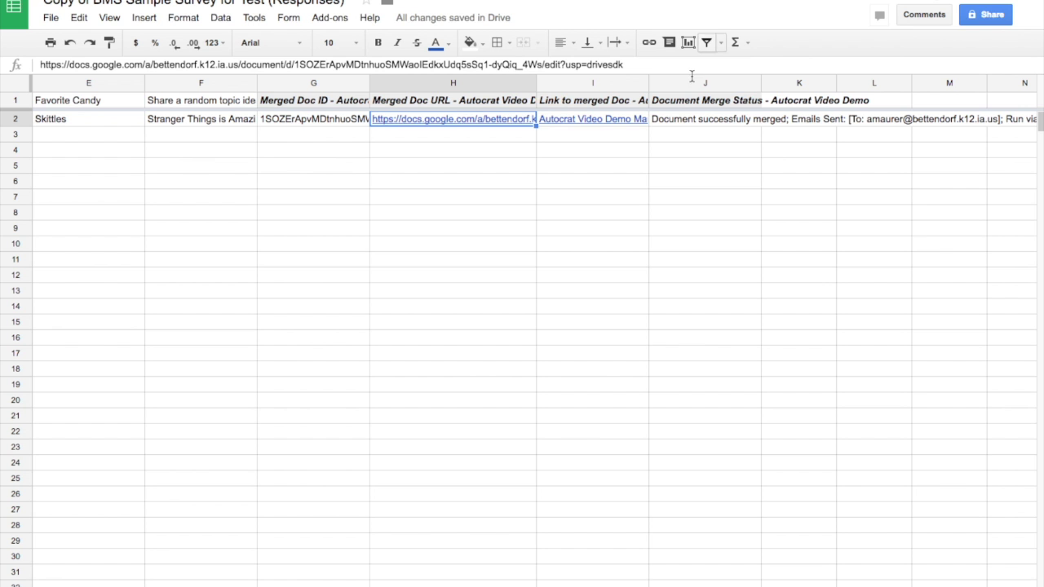
{"action": "left_click", "coordinate": [593, 118]}
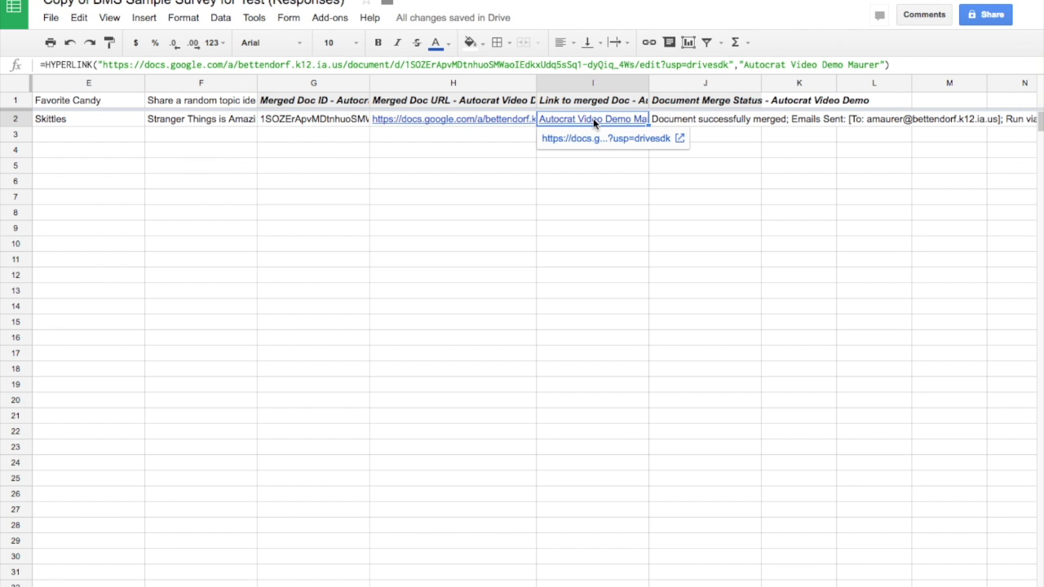
{"action": "left_click", "coordinate": [596, 140]}
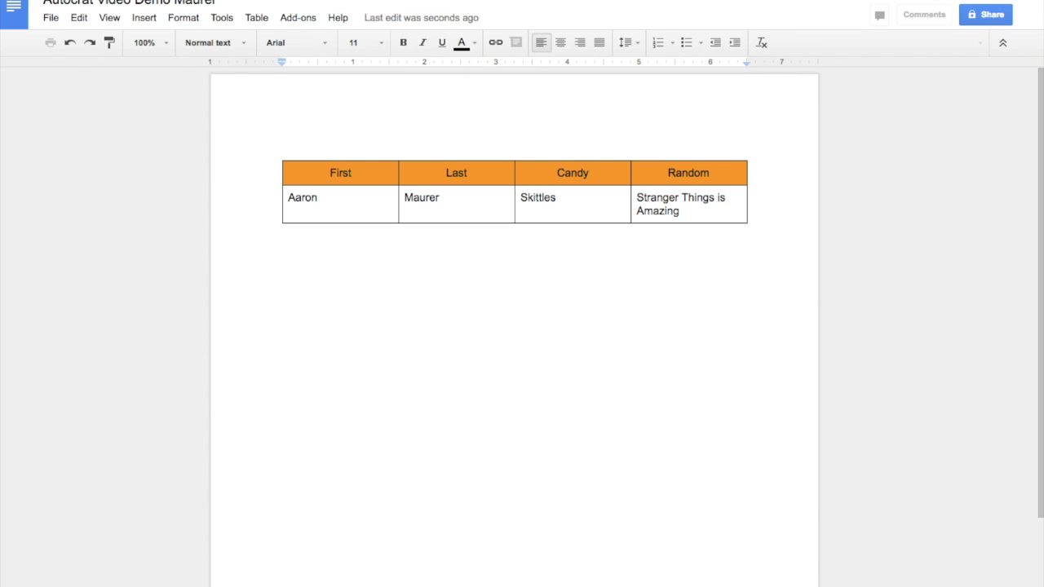
Step: Close the merged document, return to the sheet, and go to the Gmail inbox
{"action": "key", "text": "super+w"}
{"action": "scroll", "coordinate": [723, 173], "scroll_direction": "right", "scroll_amount": 5}
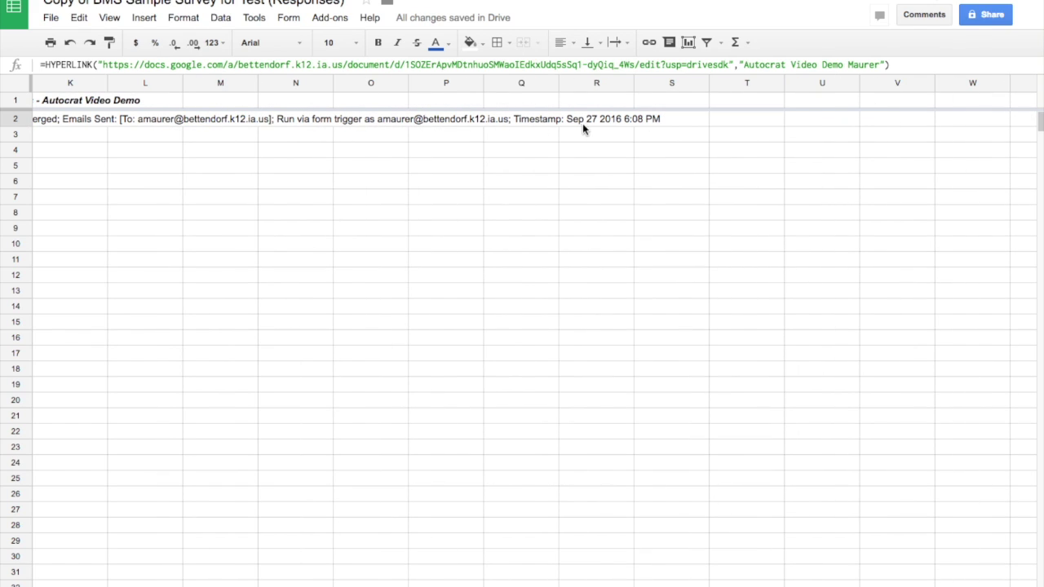
{"action": "scroll", "coordinate": [224, 126], "scroll_direction": "left", "scroll_amount": 8}
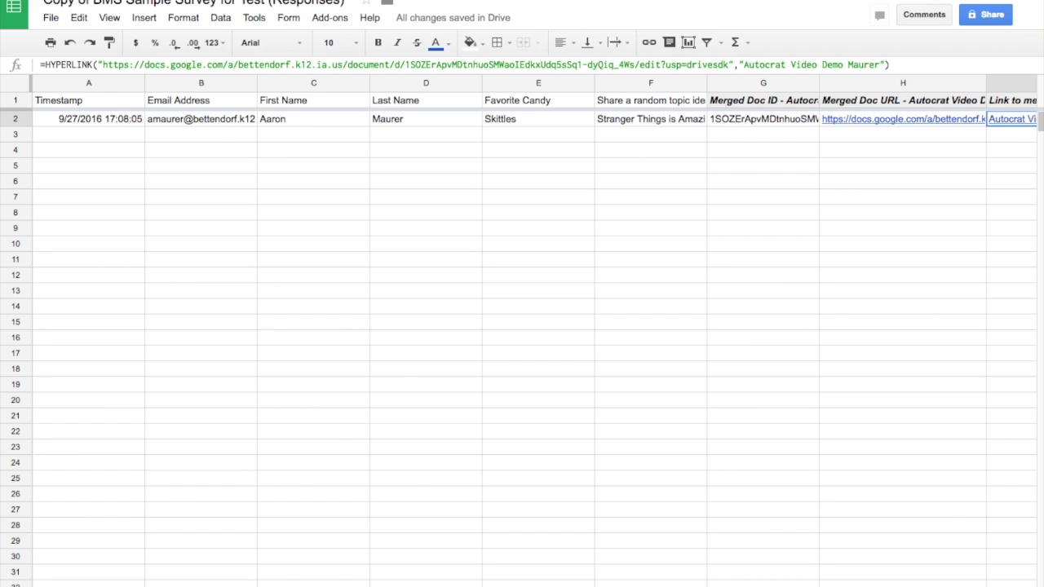
{"action": "key", "text": "super+w"}
{"action": "left_click", "coordinate": [41, 114]}
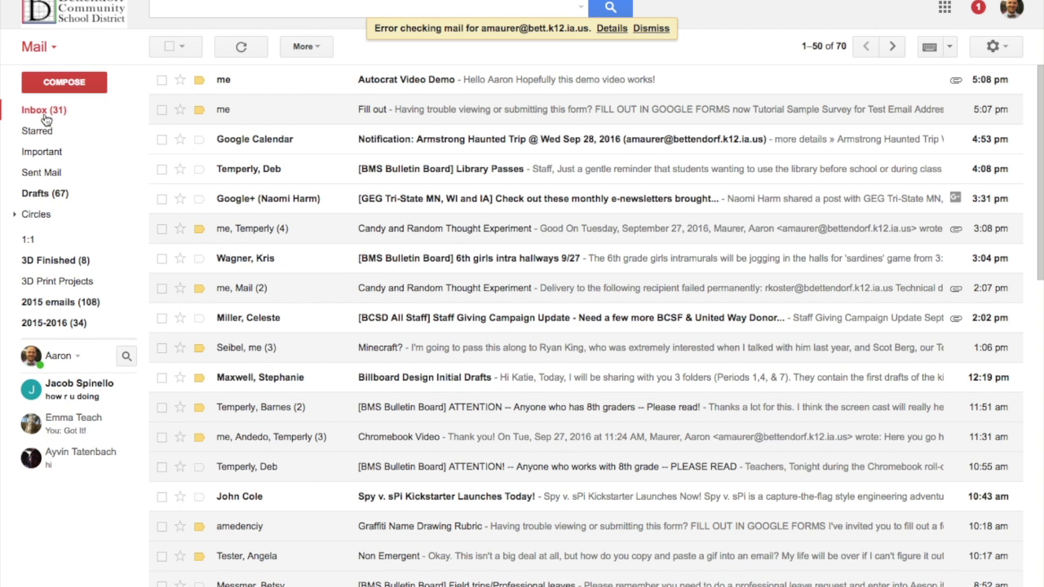
Step: Open the Autocrat Video Demo email and preview its attached merged-table PDF
{"action": "left_click", "coordinate": [249, 81]}
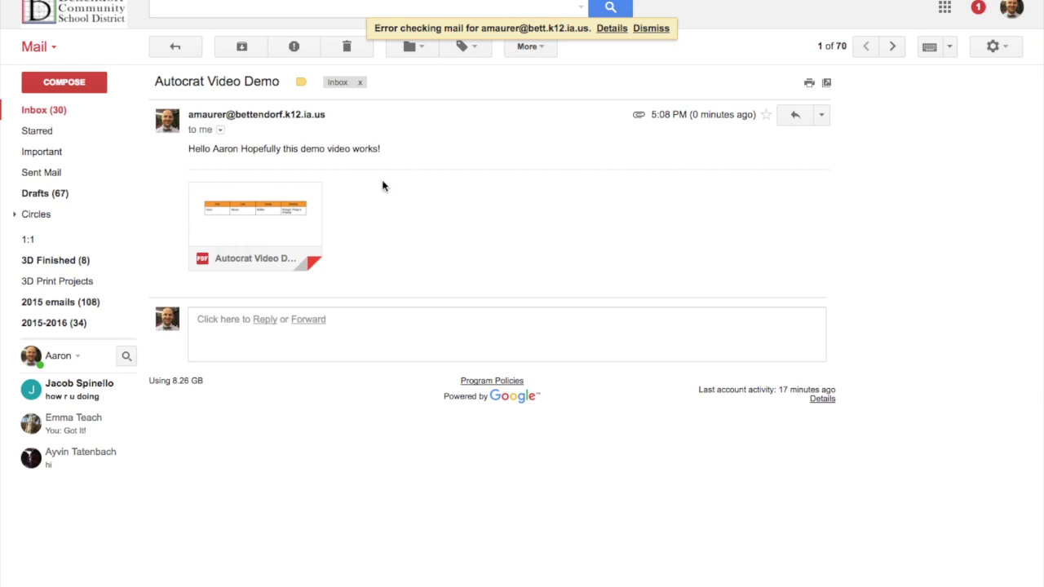
{"action": "mouse_move", "coordinate": [261, 226]}
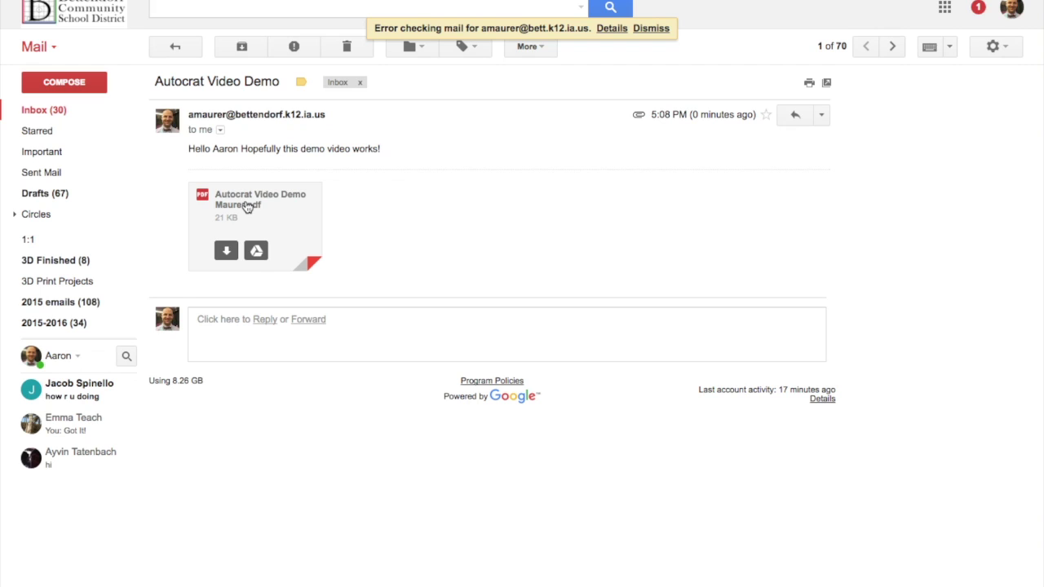
{"action": "left_click", "coordinate": [246, 201]}
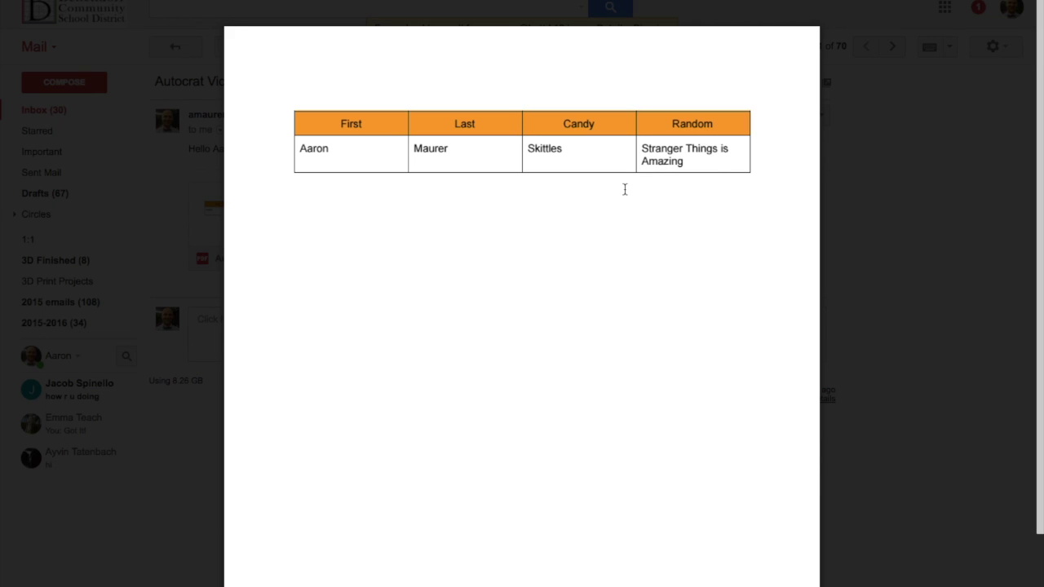
{"action": "left_click", "coordinate": [168, 196]}
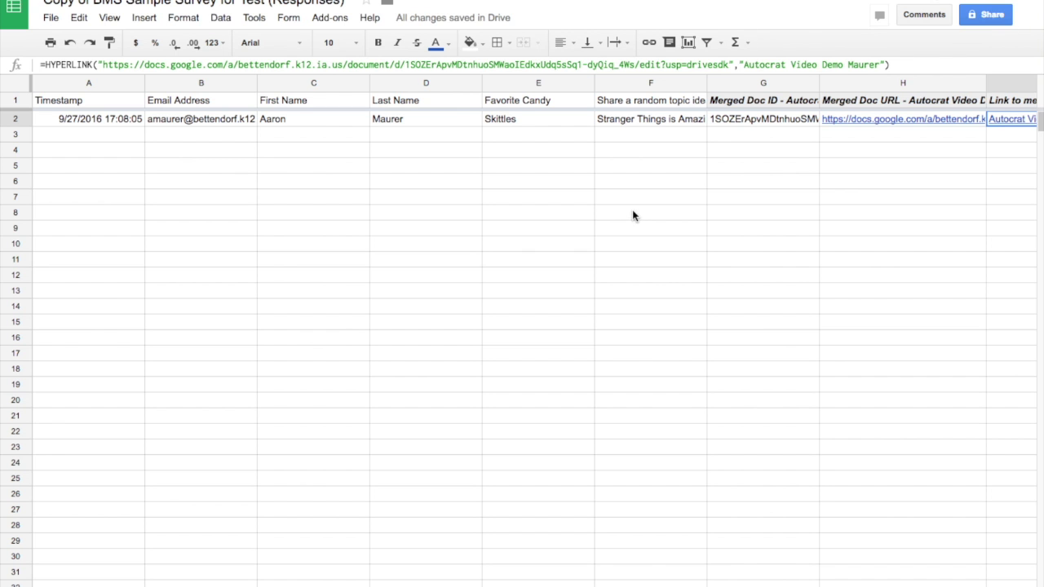
{"action": "left_click", "coordinate": [563, 2]}
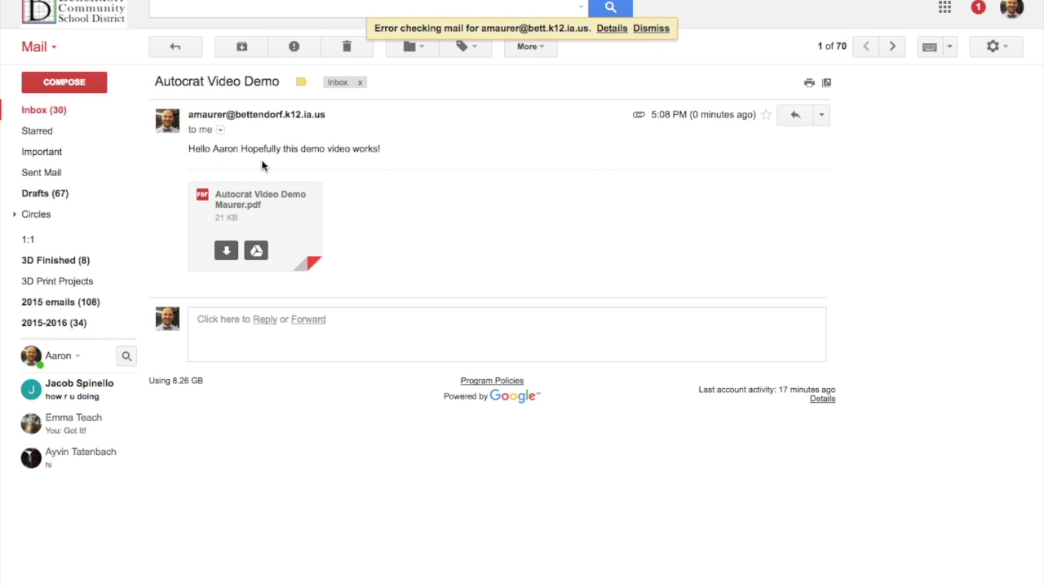